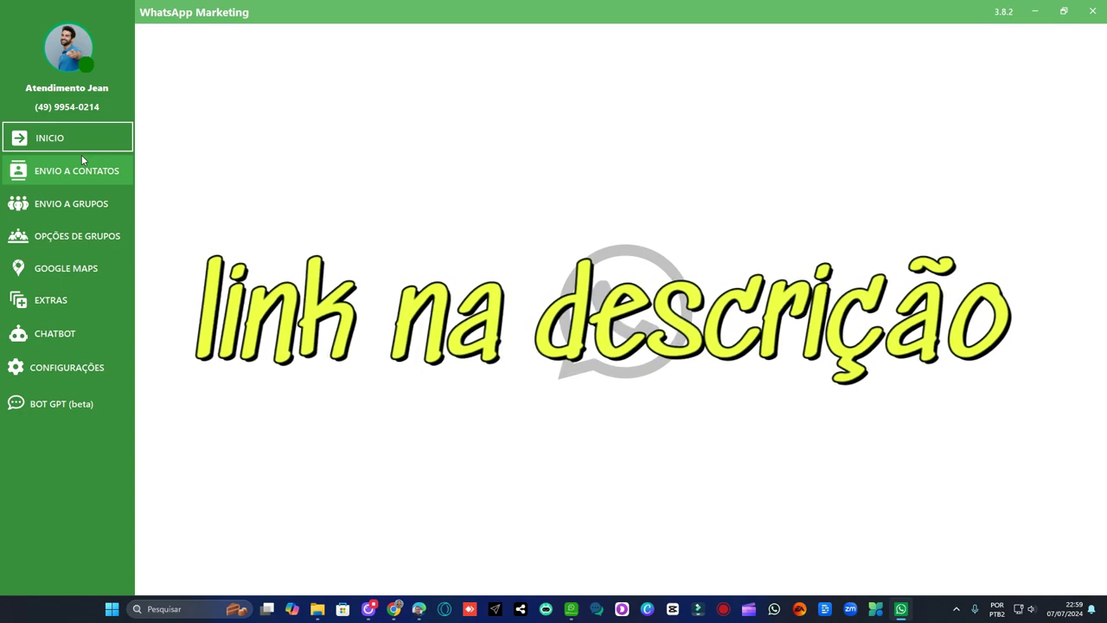
Examine the contact sending, group sending, group options, extras, chatbot and Bot GPT sections, closing the Bot GPT window at the end.
click(86, 172)
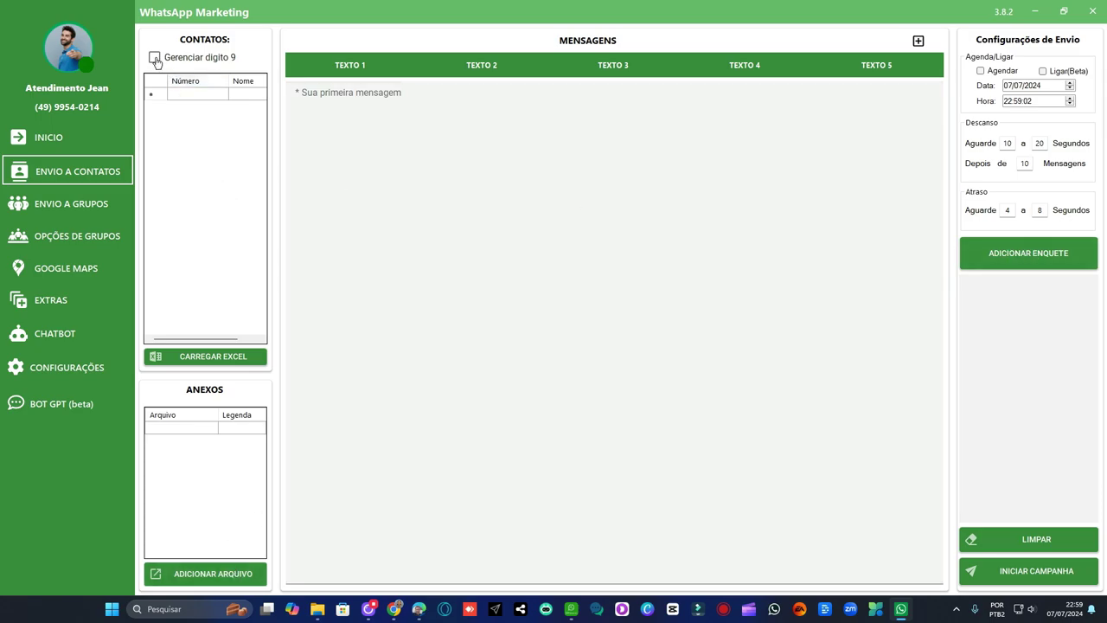
click(82, 209)
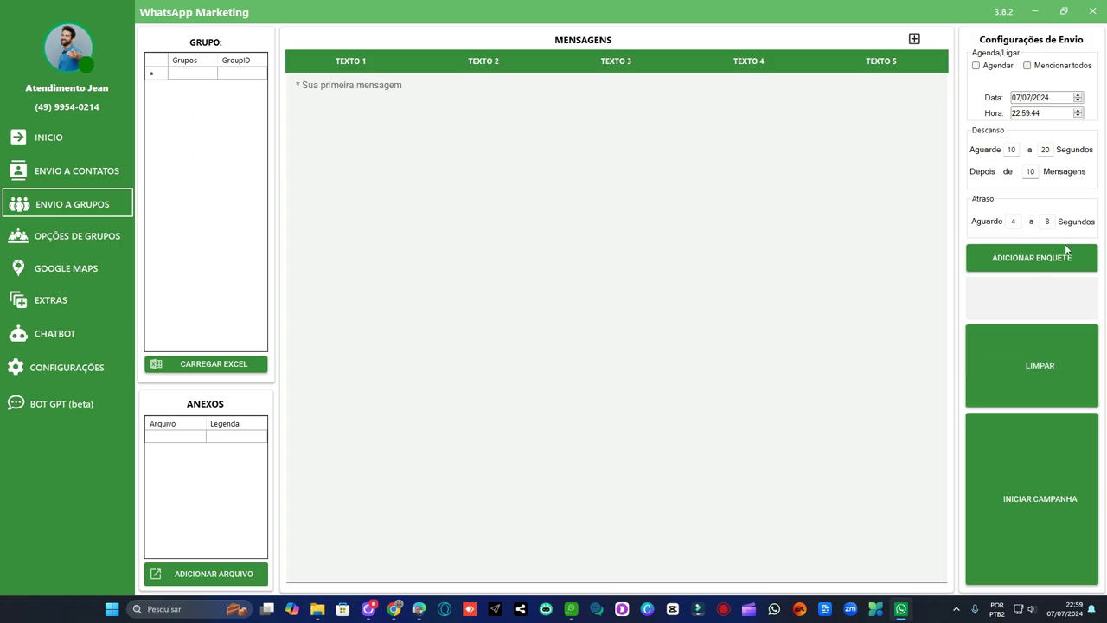
click(64, 236)
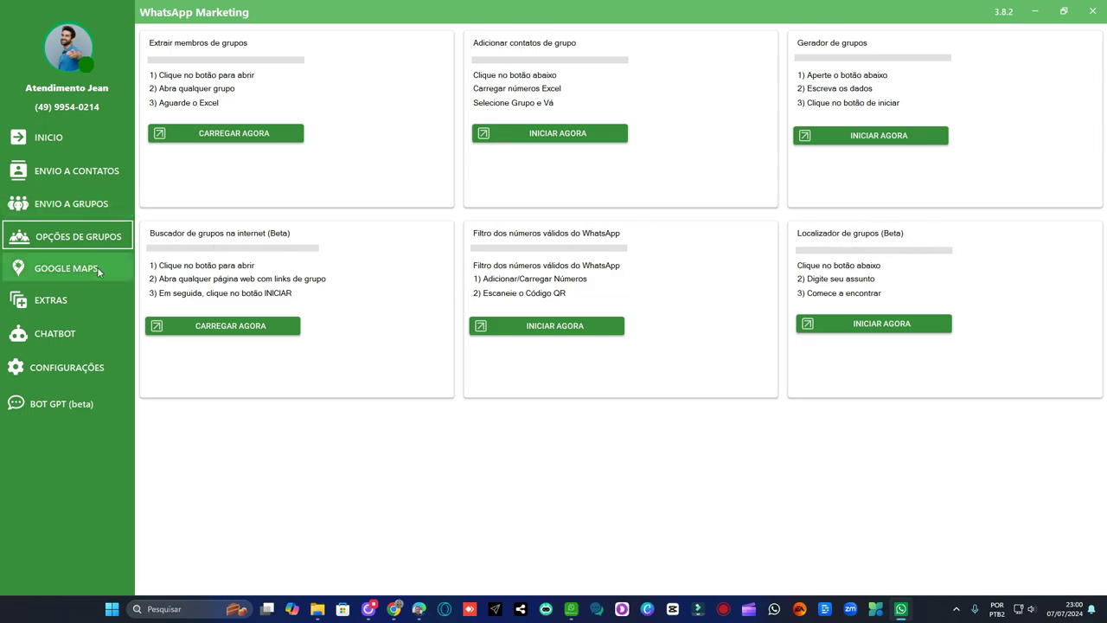
click(85, 300)
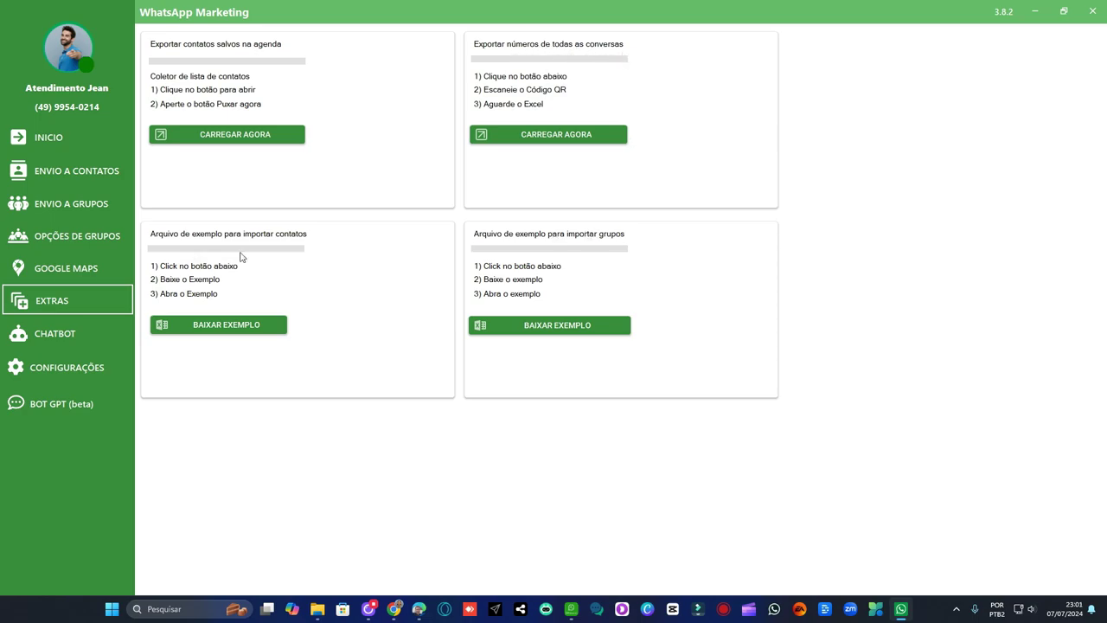
click(94, 333)
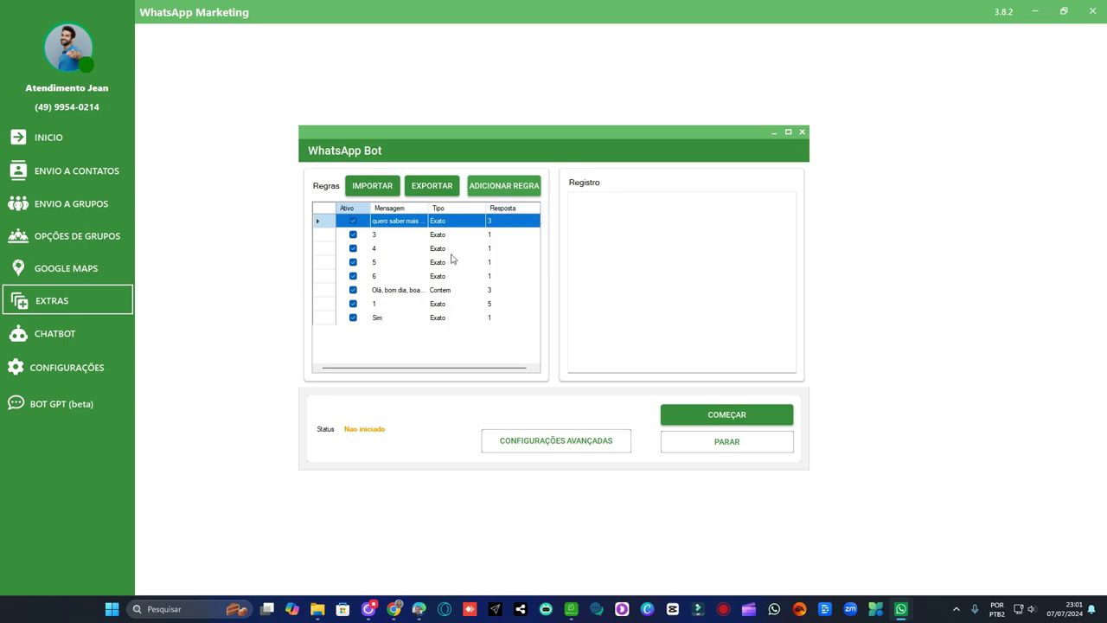
click(78, 406)
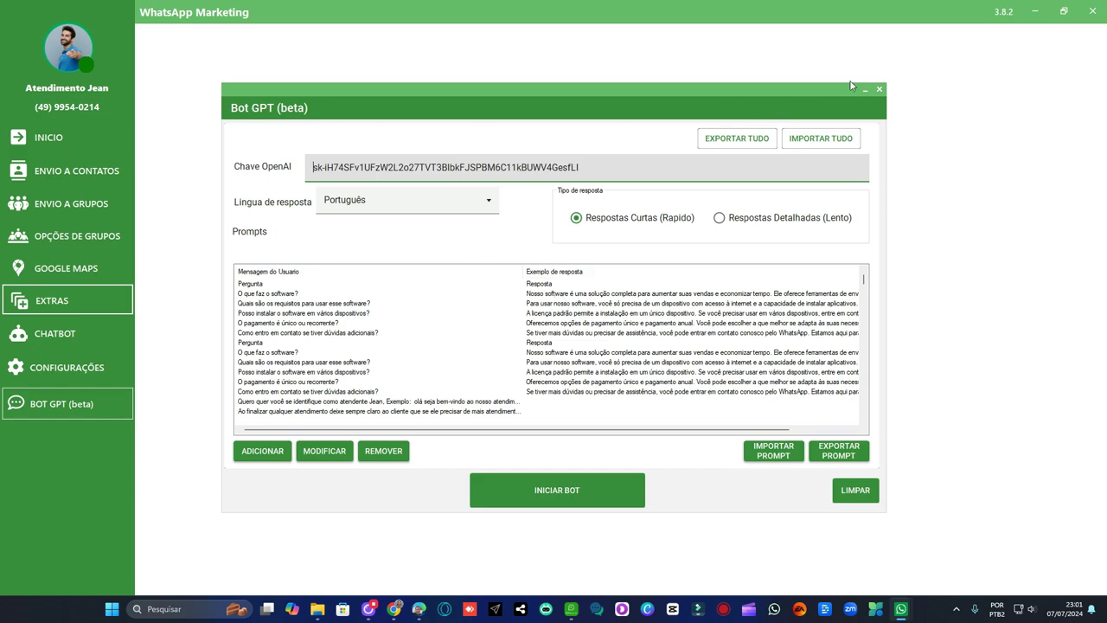
click(879, 89)
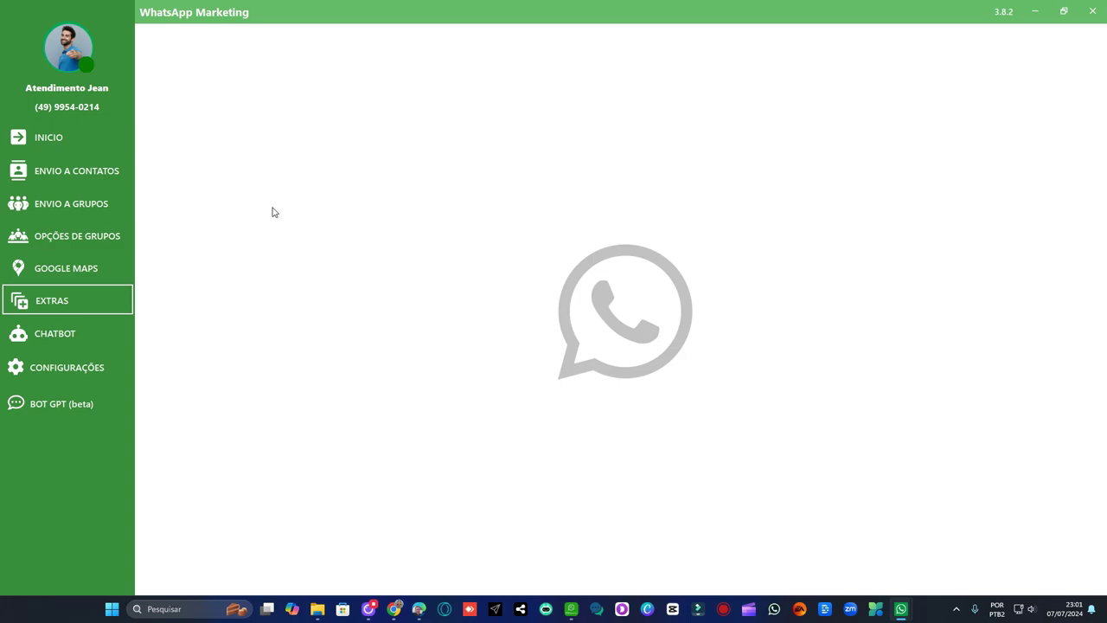
Open the Google Maps data extractor and add "dentistas" as its search term.
click(90, 273)
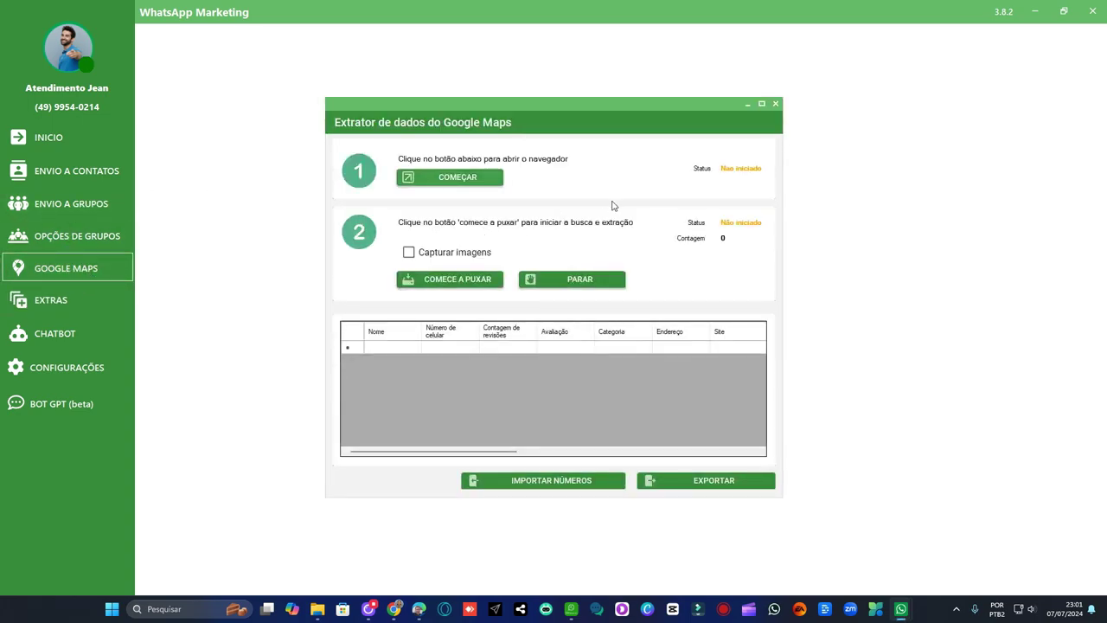
click(481, 177)
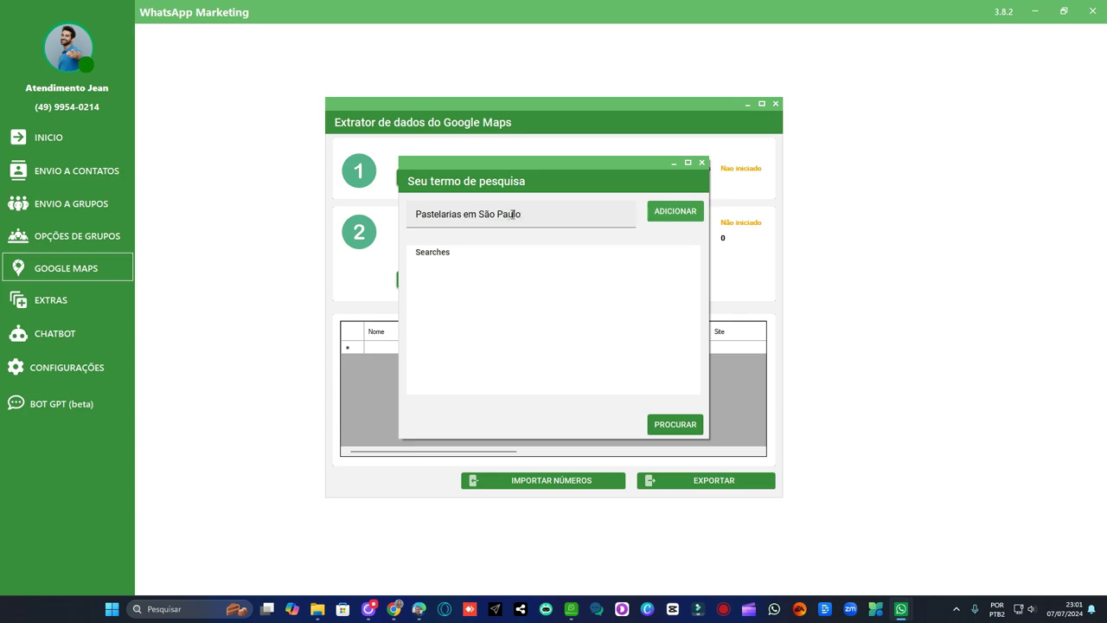
drag(522, 214, 393, 223)
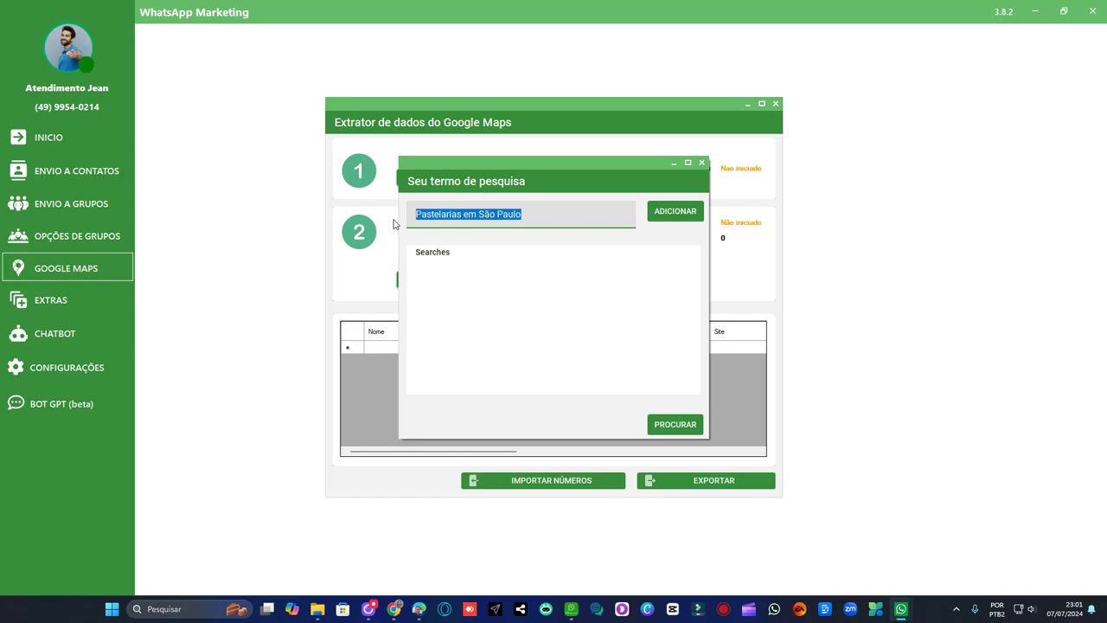
text(den)
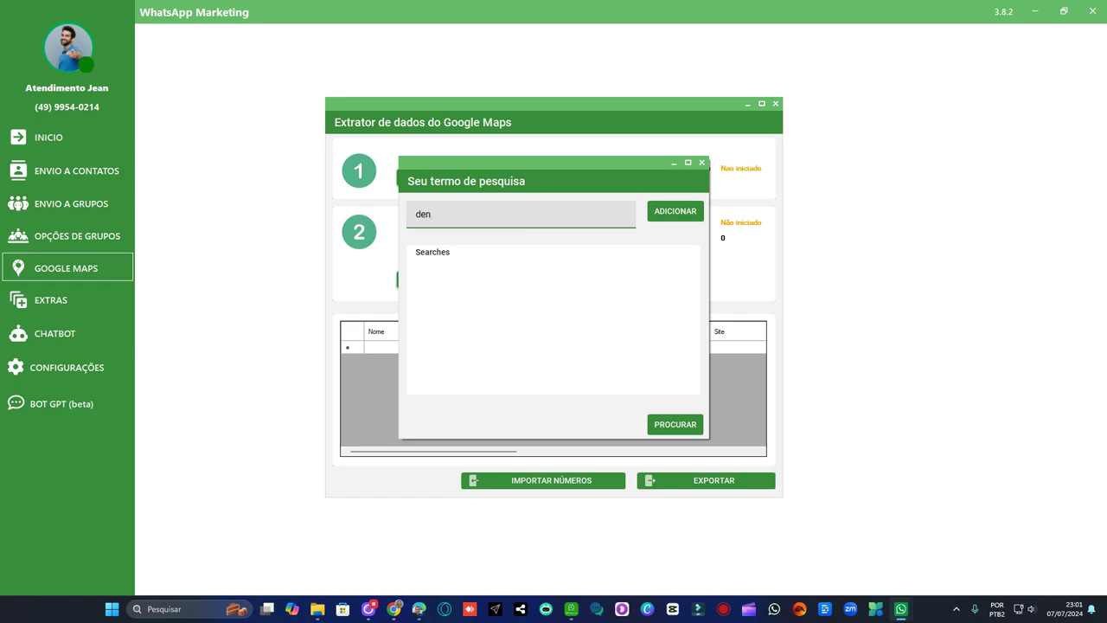
text(tistas - br)
key(BackSpace)
key(BackSpace)
key(BackSpace)
click(684, 214)
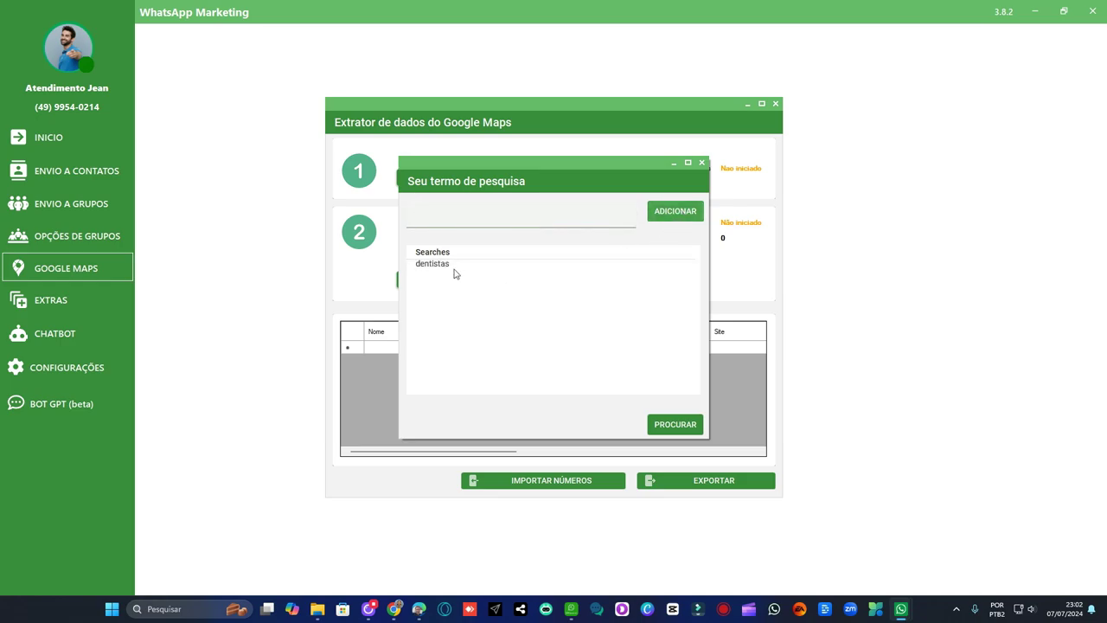
Launch the Google Maps search using Chrome and look through the dentist listings.
click(685, 429)
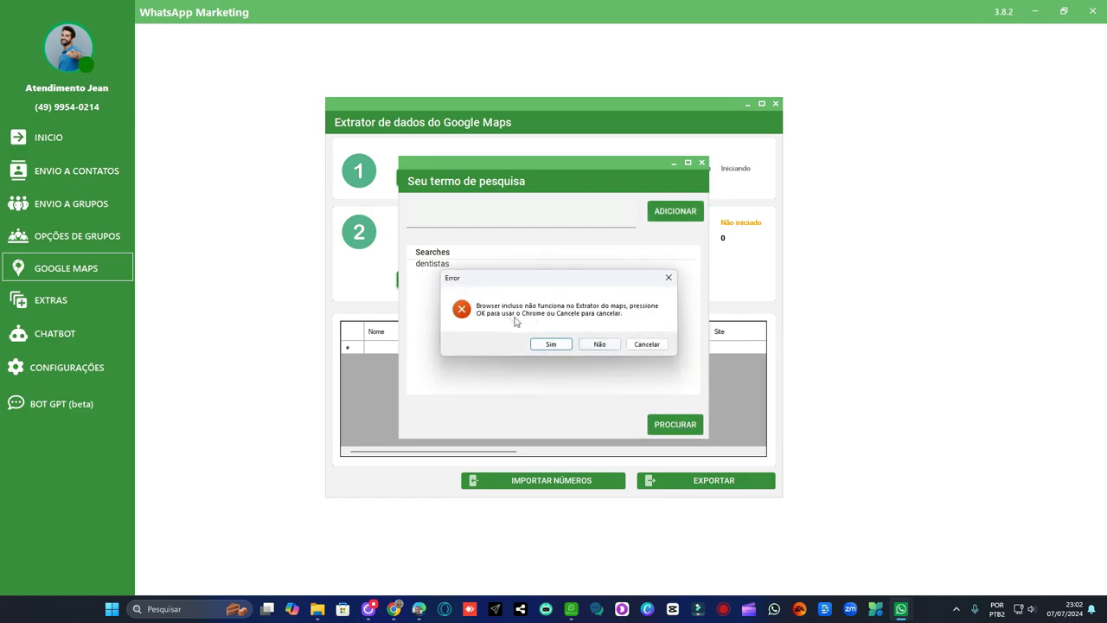
click(550, 344)
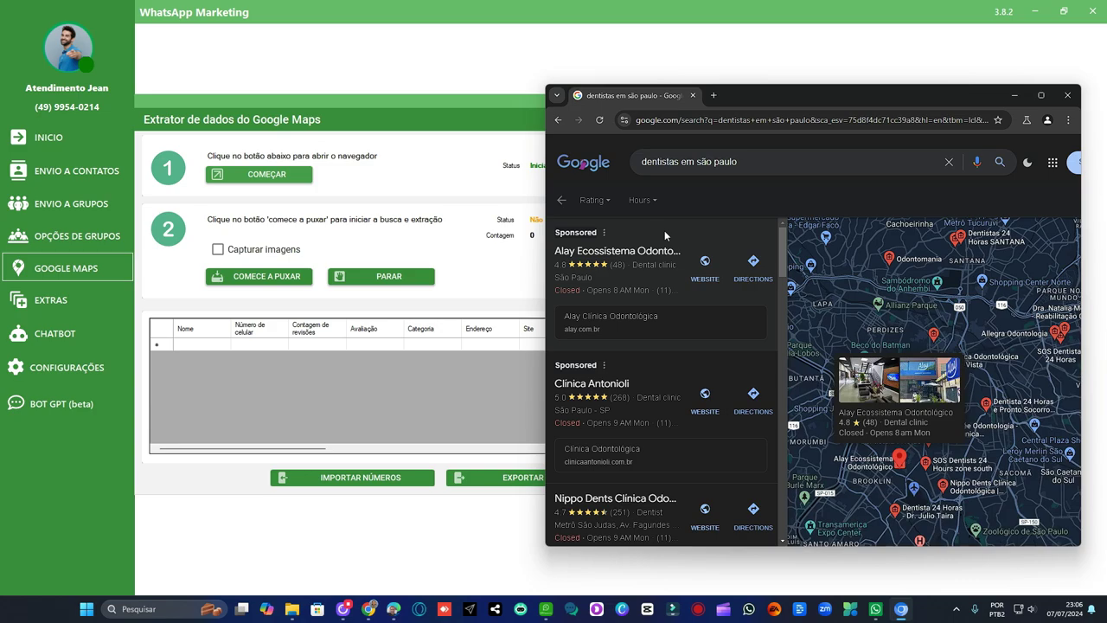
scroll(664, 230, down, 3)
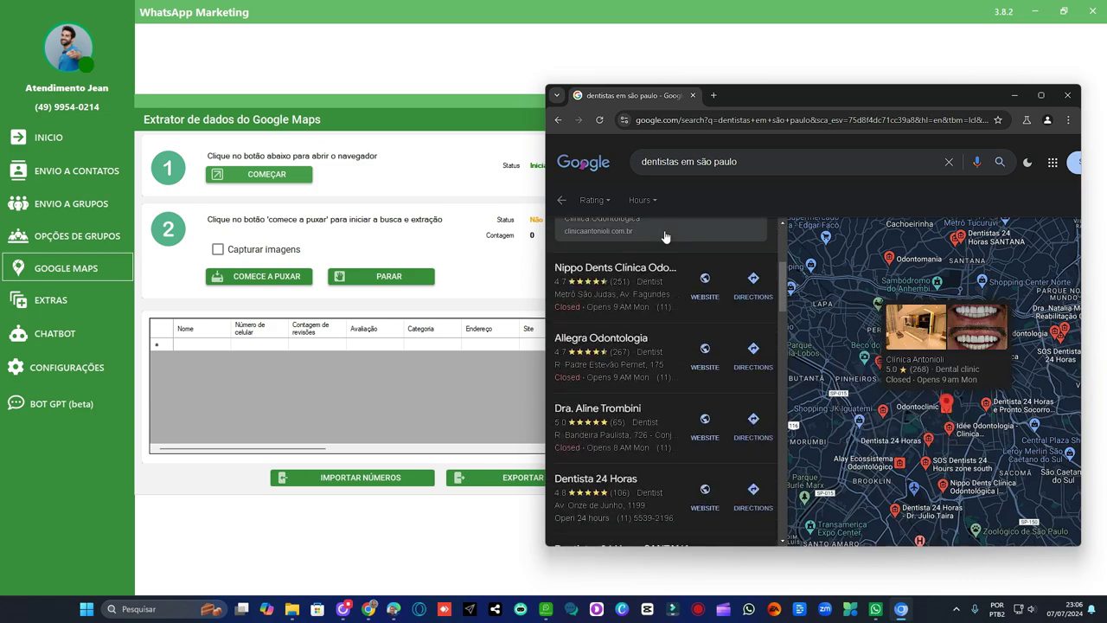
scroll(664, 236, down, 1)
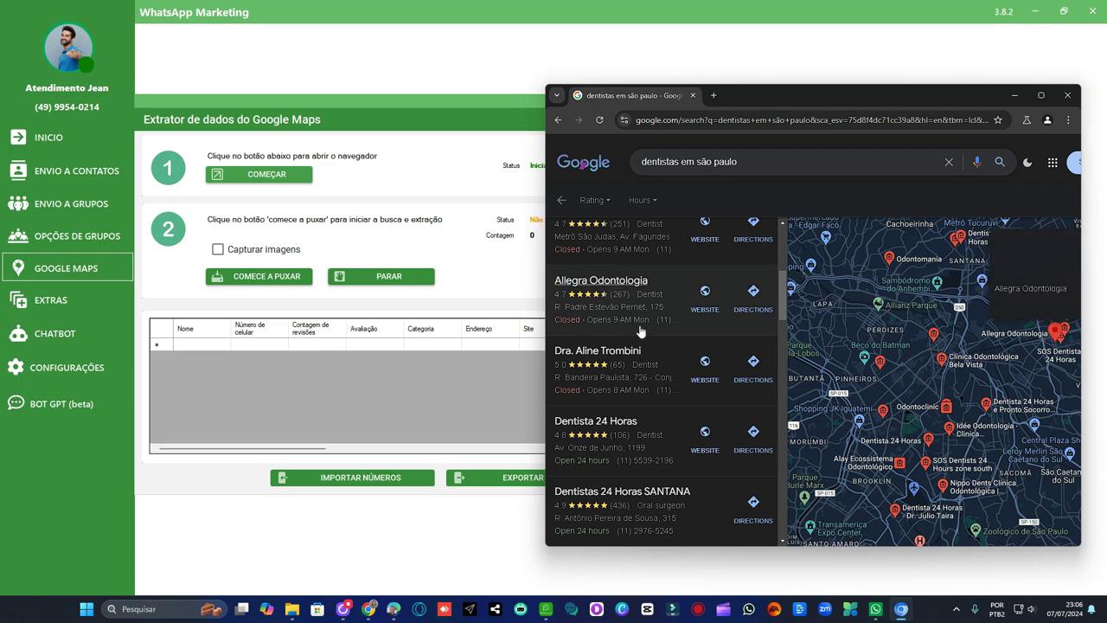
scroll(668, 320, down, 3)
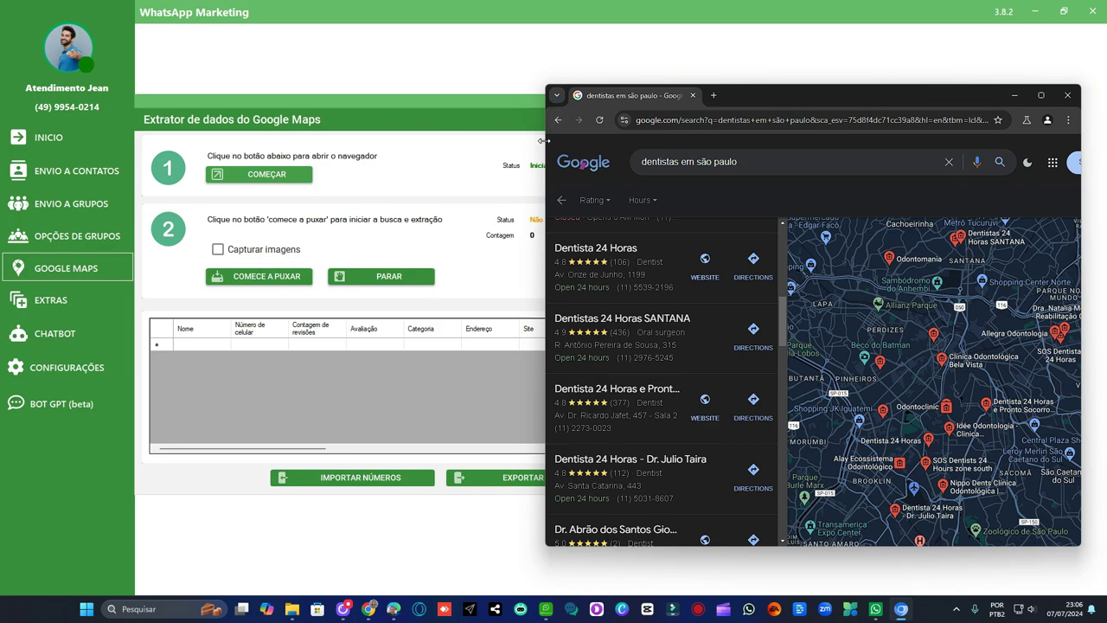
Uncover the extractor beside the browser, then run the extraction of the dentist listings and stop it.
drag(543, 140, 590, 135)
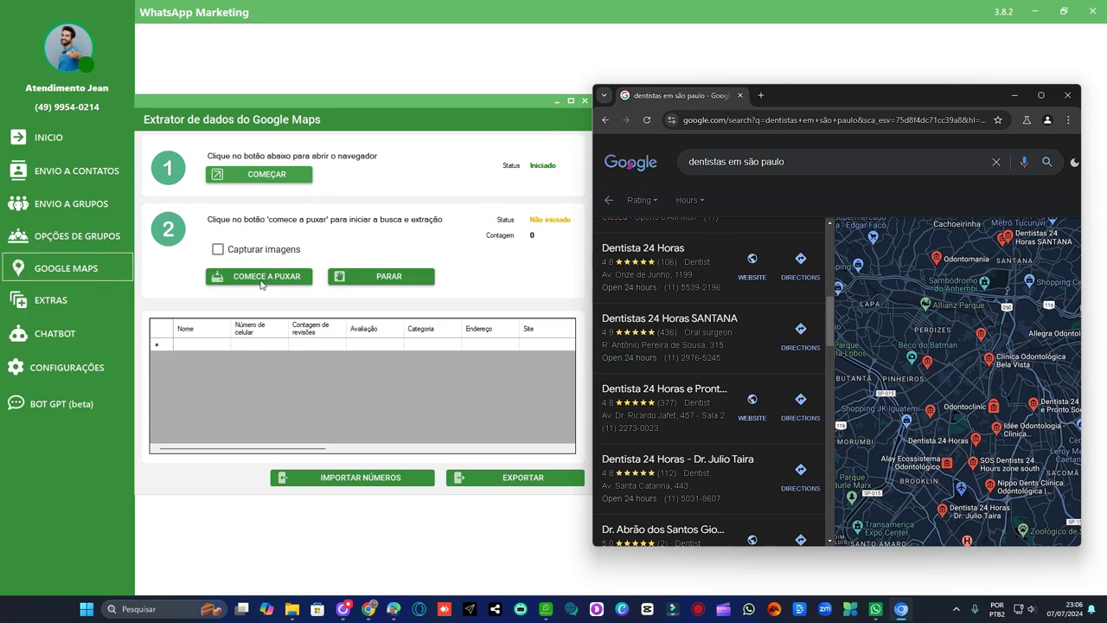
click(261, 279)
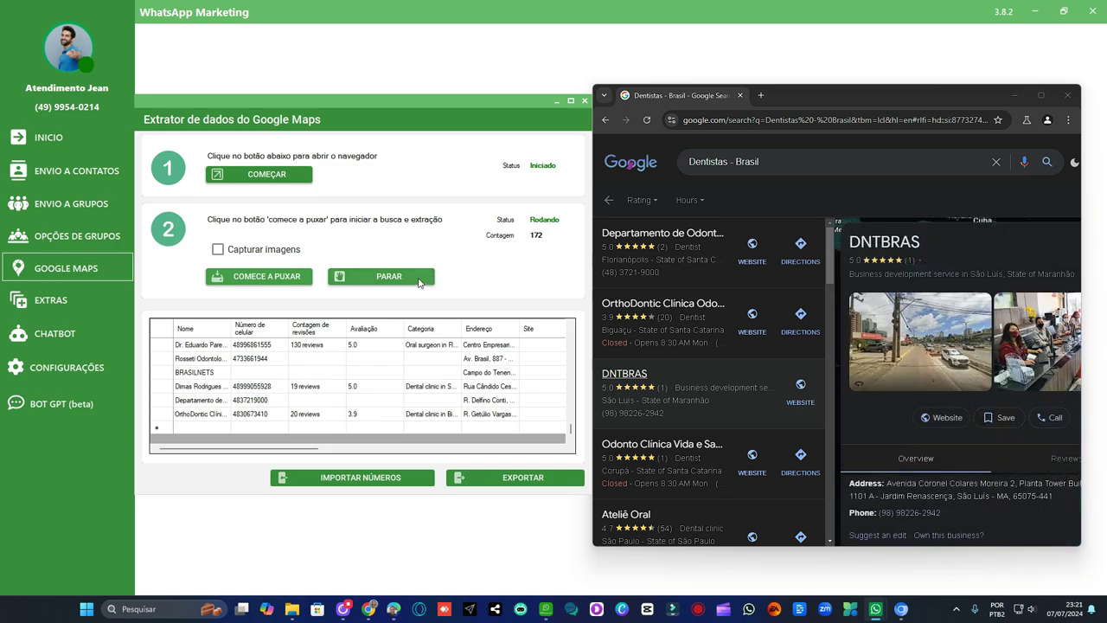
click(419, 280)
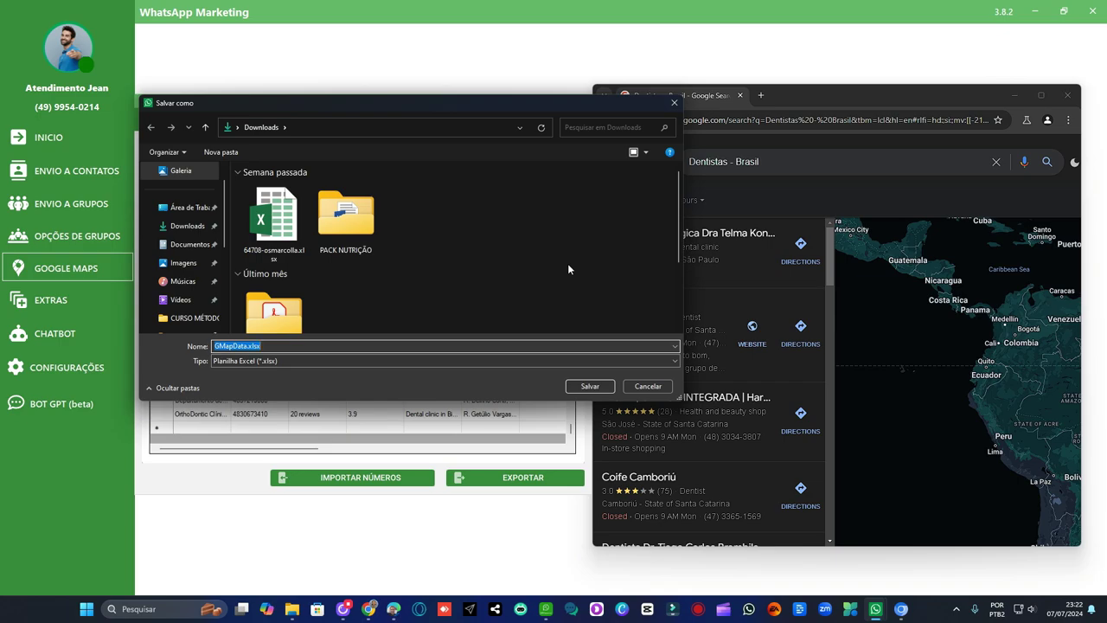
Try to save the extracted data in Downloads as an Excel workbook named "LISTA DE DENTISTAS EX: VIDEO".
text(LISTA DE )
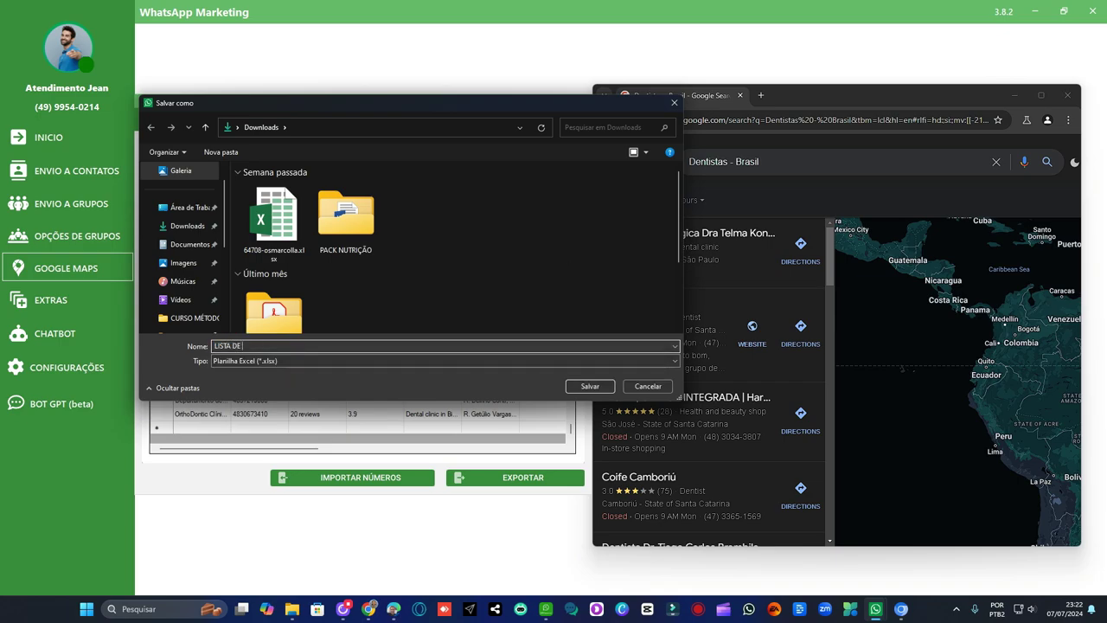
text(DENSTISTAS)
key(BackSpace)
key(BackSpace)
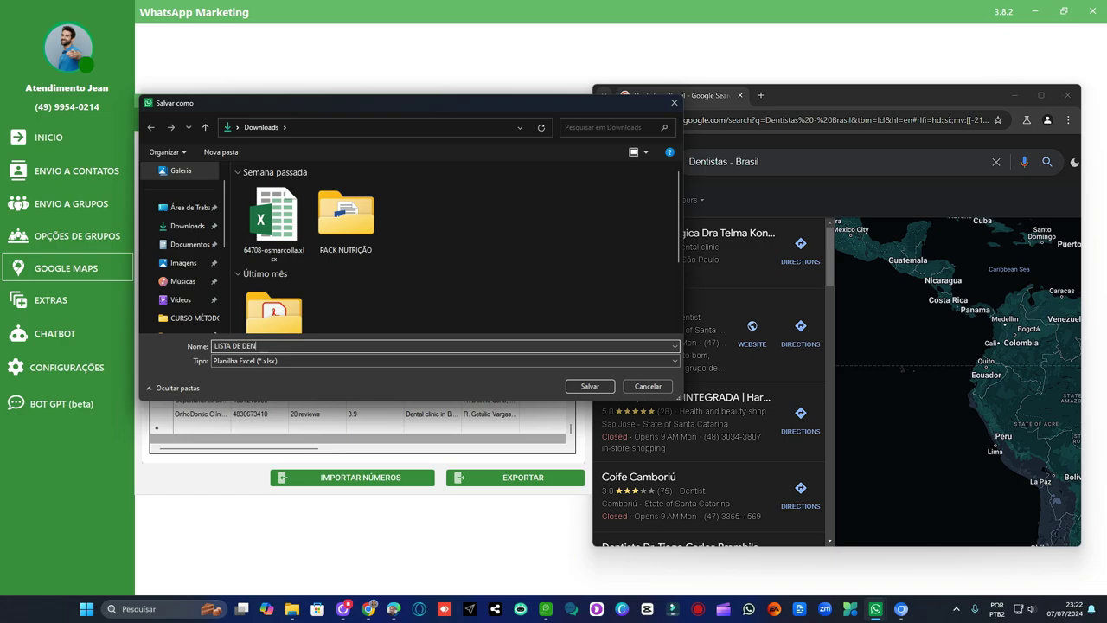
text(STAS)
text(EX: VICEO)
key(BackSpace)
key(BackSpace)
text(DEO)
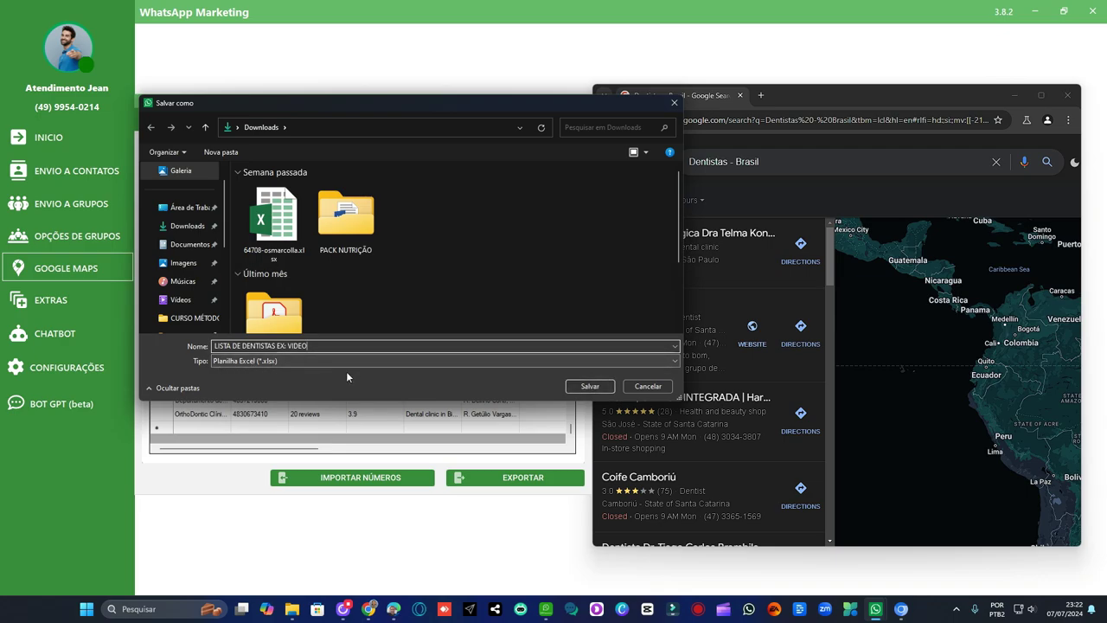
click(589, 386)
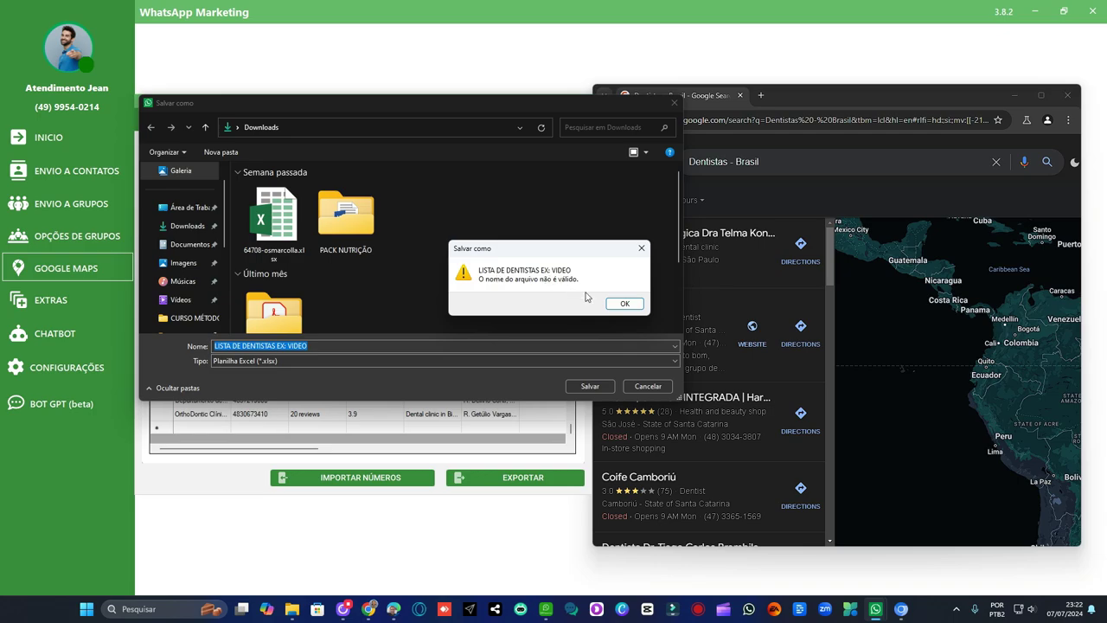
Remove the colon and the space after it from the file name and save the workbook as "LISTA DE DENTISTAS EXVIDEO".
click(624, 302)
click(288, 345)
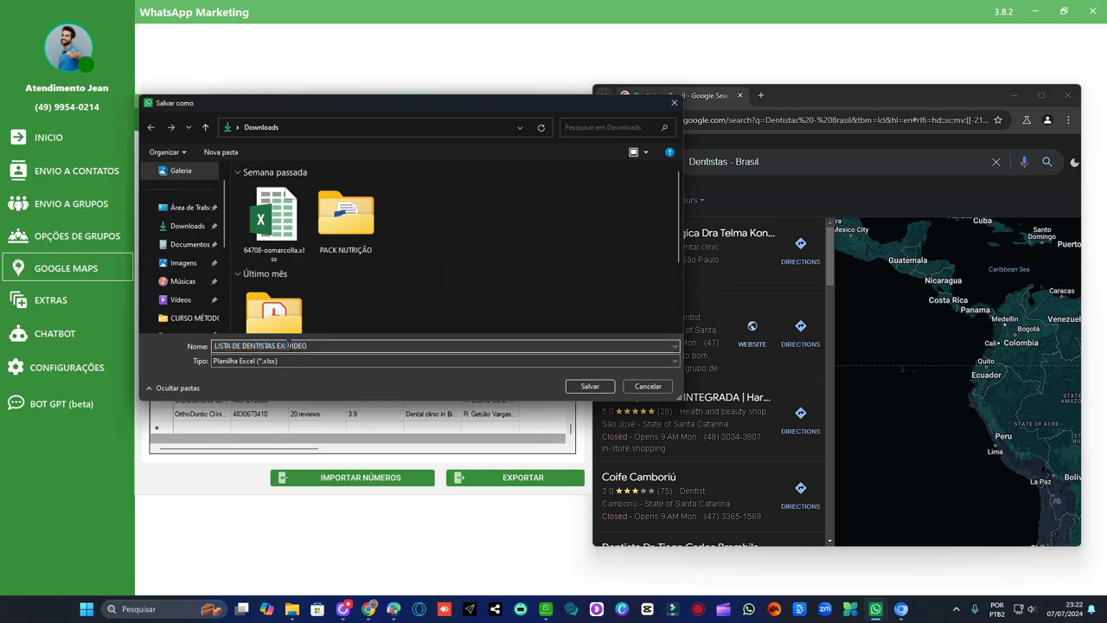
key(BackSpace)
key(BackSpace)
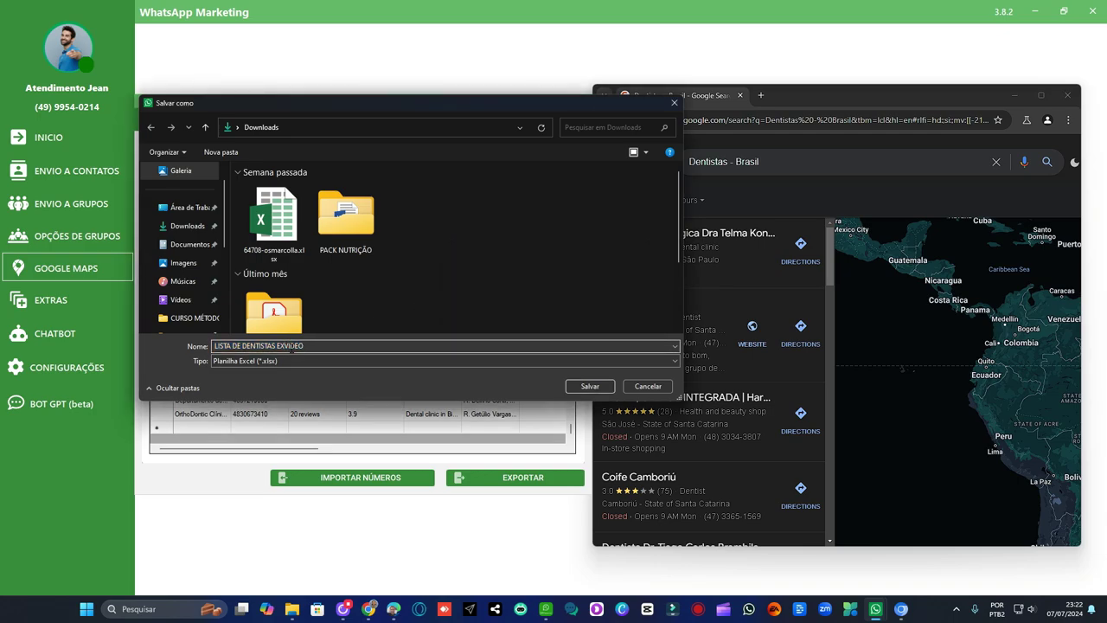
click(582, 386)
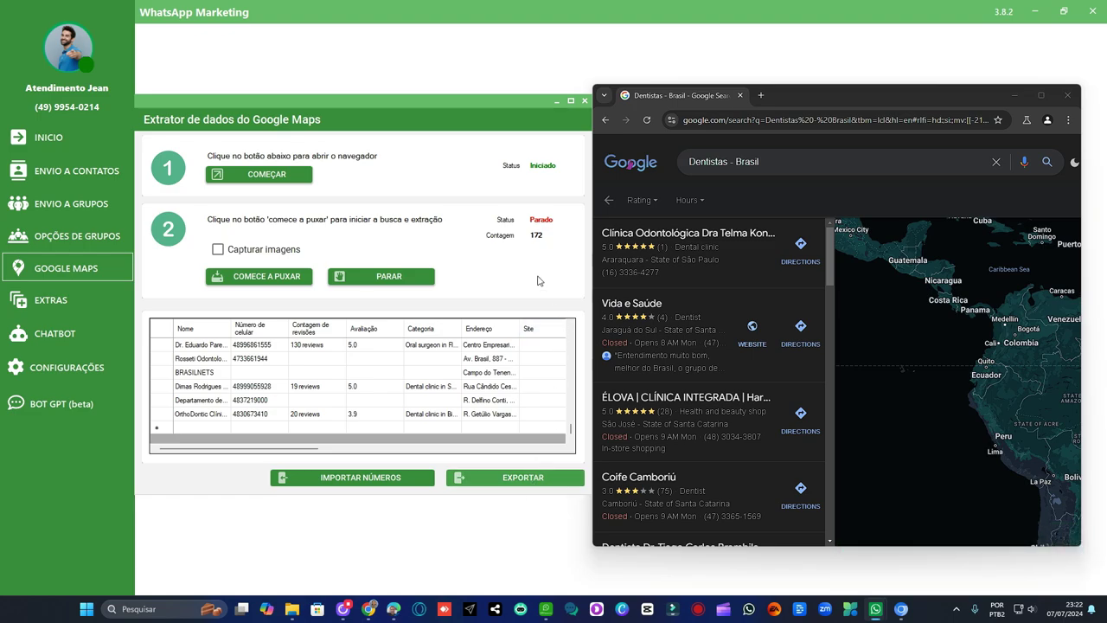
Import the extracted numbers into the contact sending section and look through the contact list.
click(362, 479)
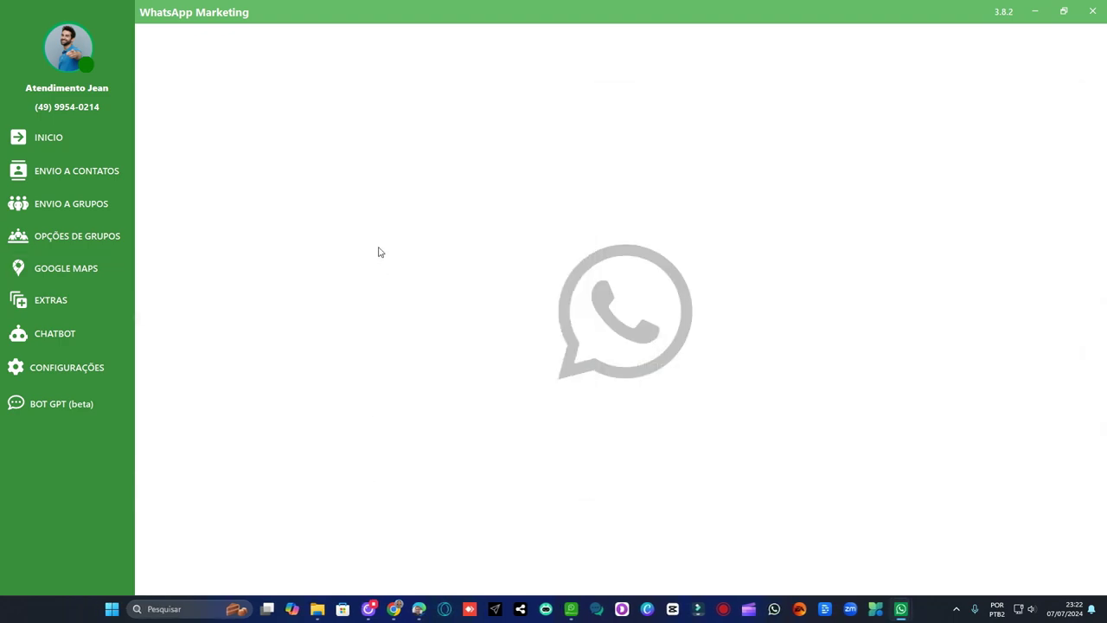
click(80, 171)
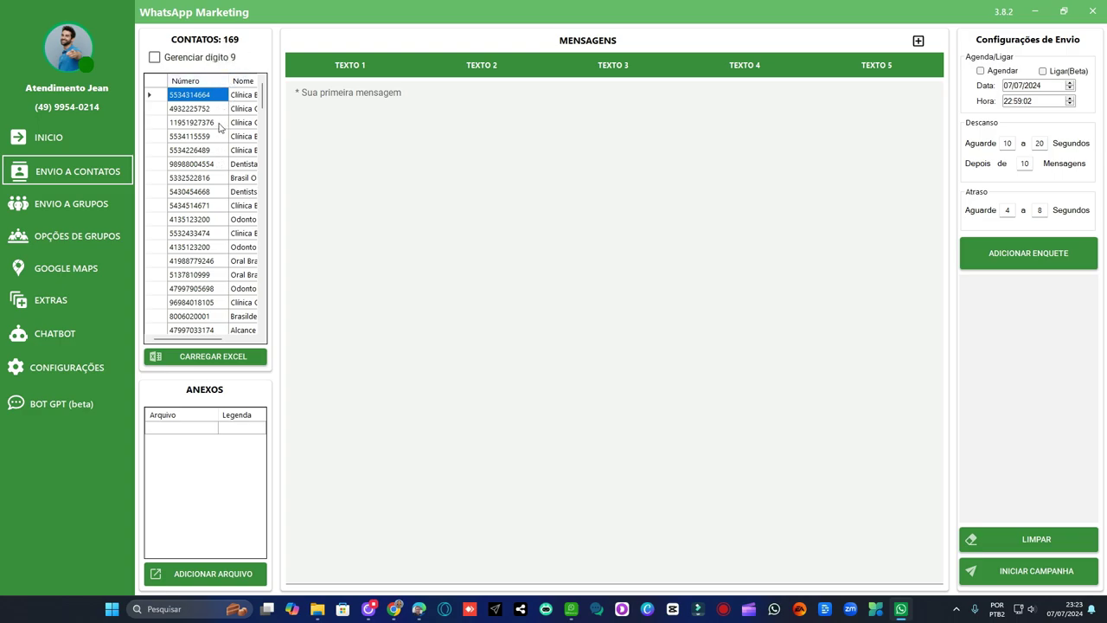
scroll(220, 127, down, 4)
scroll(221, 127, up, 5)
scroll(217, 179, down, 4)
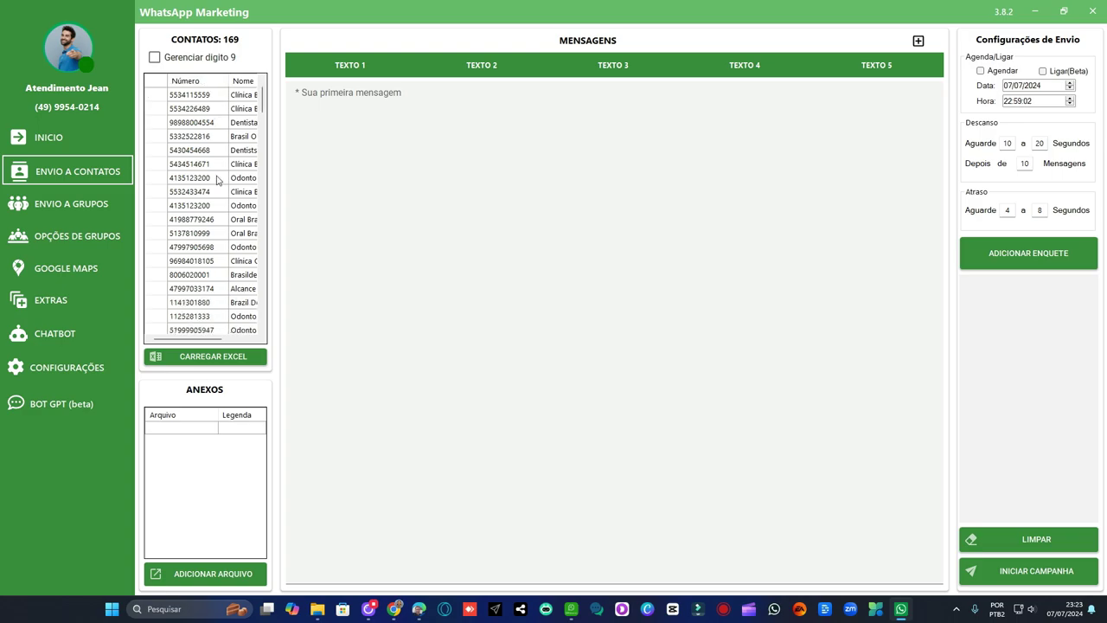
scroll(262, 121, down, 1)
drag(262, 123, 264, 90)
click(190, 94)
Enter the placeholder SFSDFSAFSAFDSSDFS as the first message and SADFDSAFDSFDS as the second, and return to the first message.
click(399, 185)
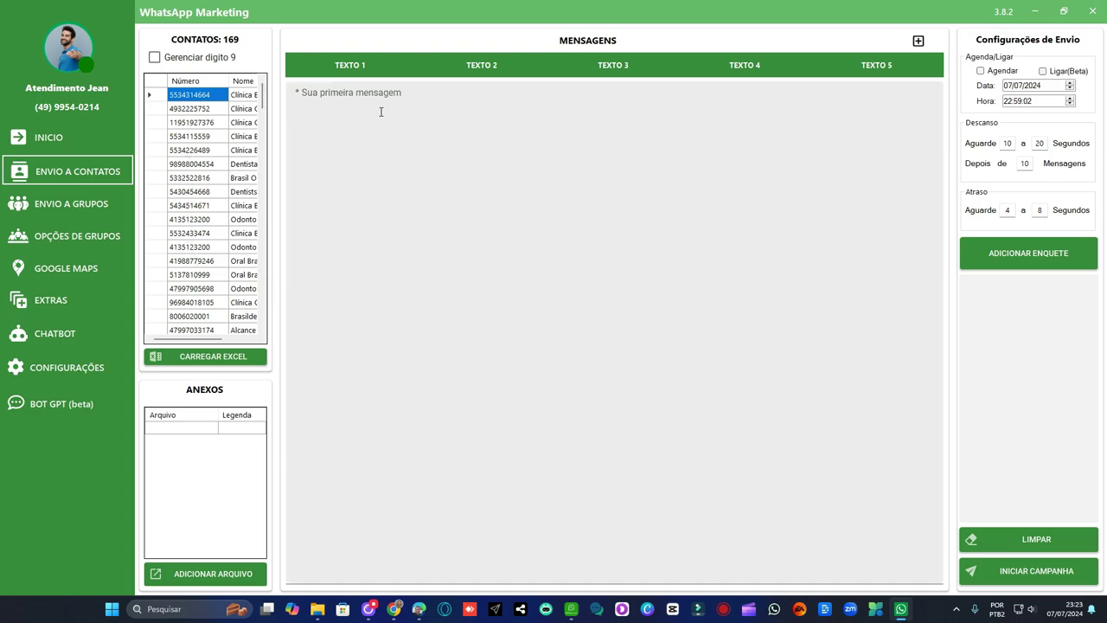
text(SFSDFSAFSAFDSSDFSDFSDF)
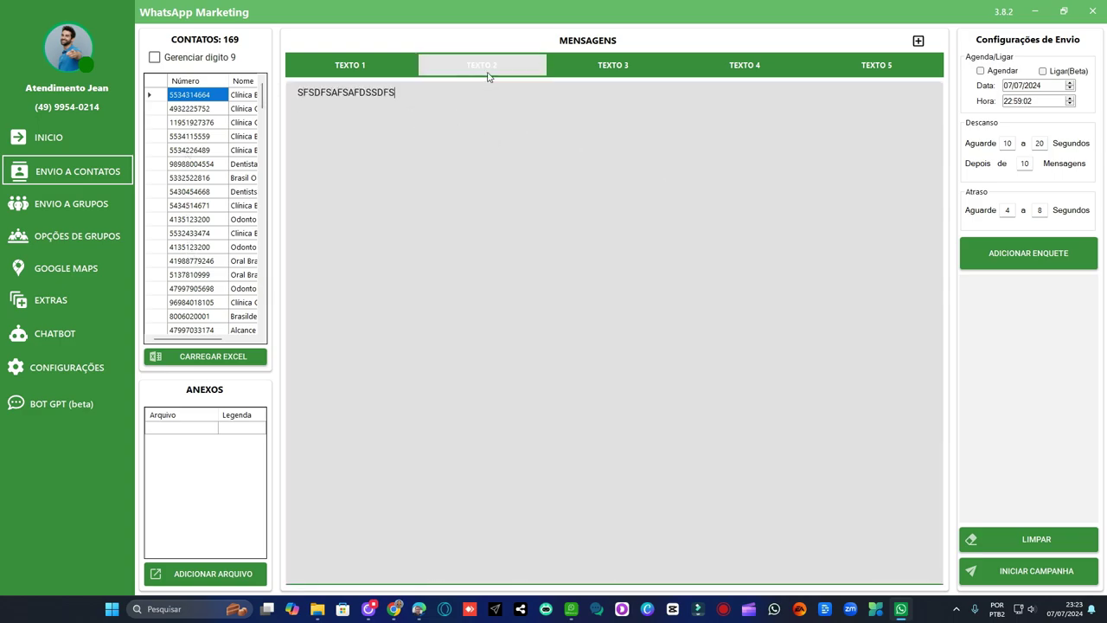
click(484, 68)
click(515, 132)
text(SADFDSAFDSFS)
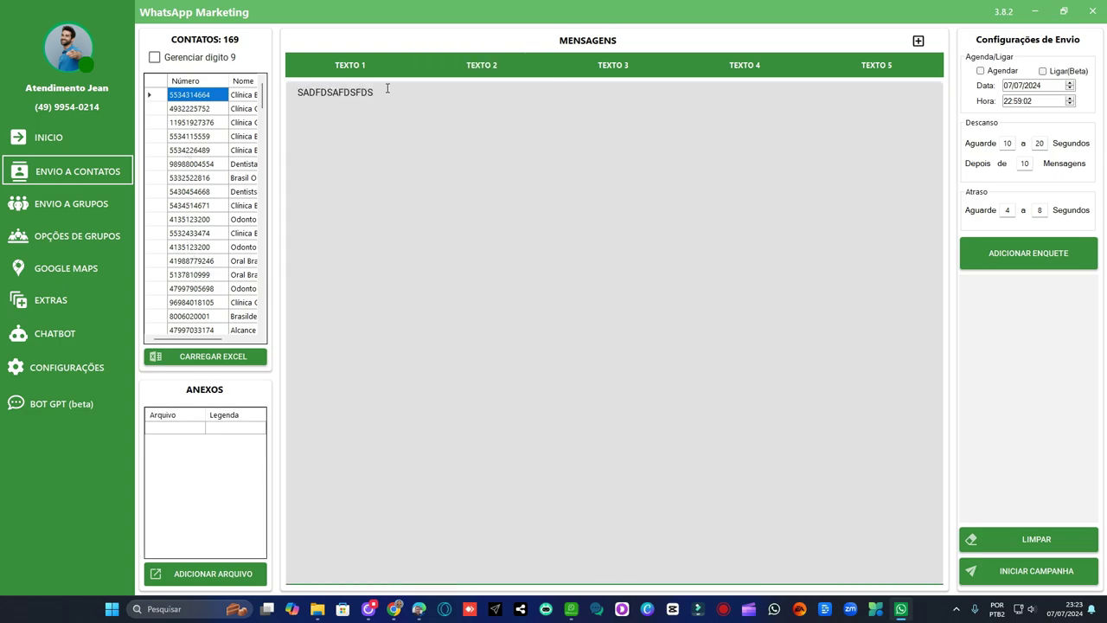
click(389, 67)
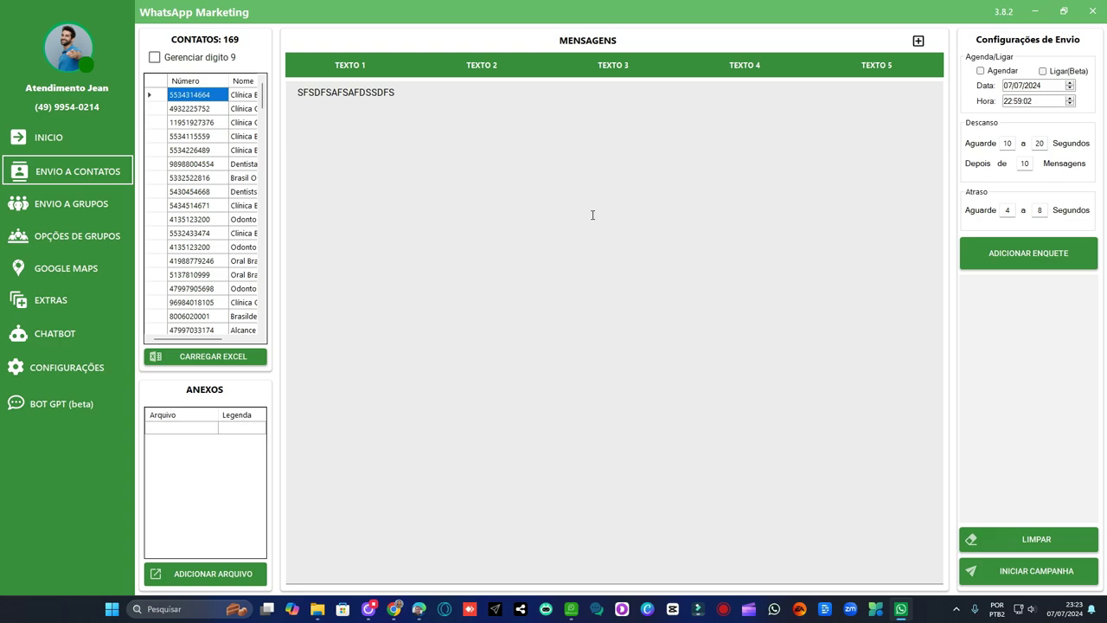
click(457, 147)
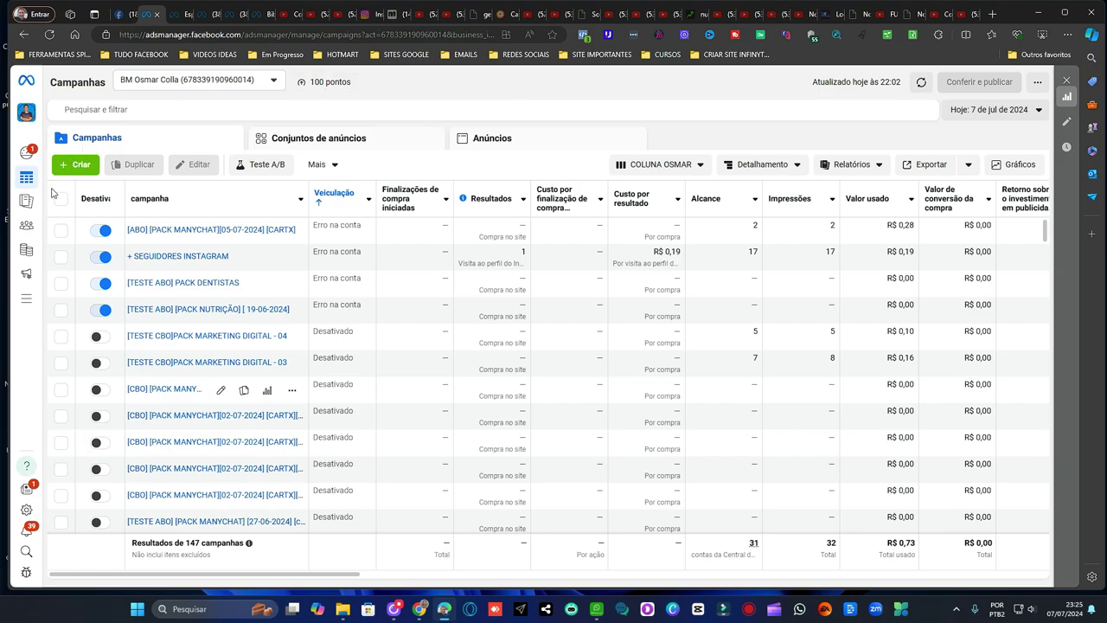
Switch to Meta Ads Manager and open its Públicos page in a new browser tab.
mouse_move(28, 313)
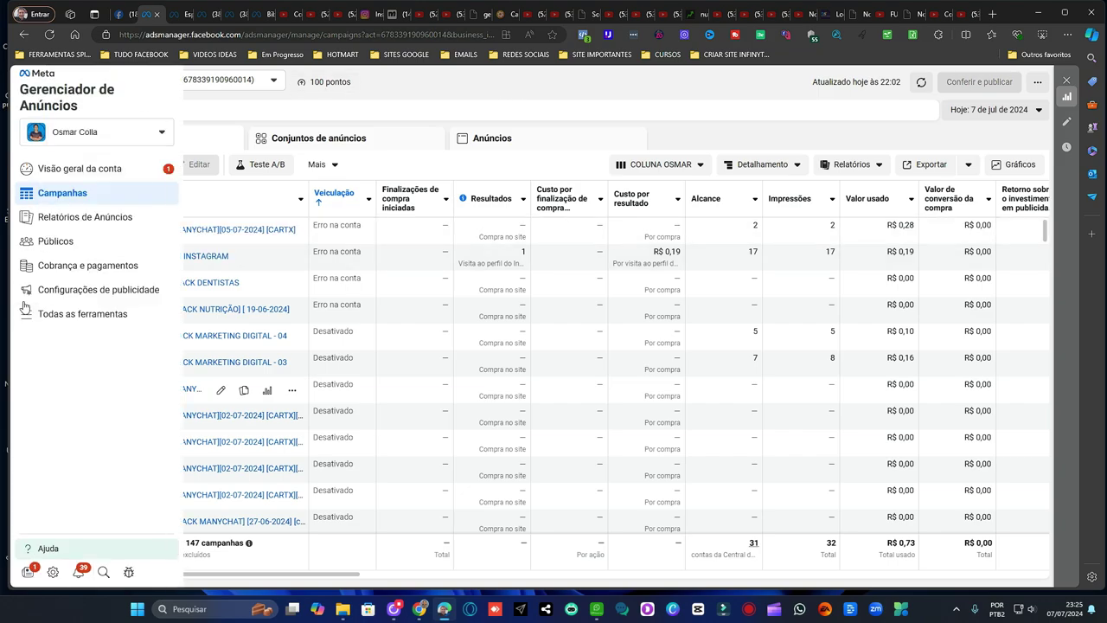
click(90, 320)
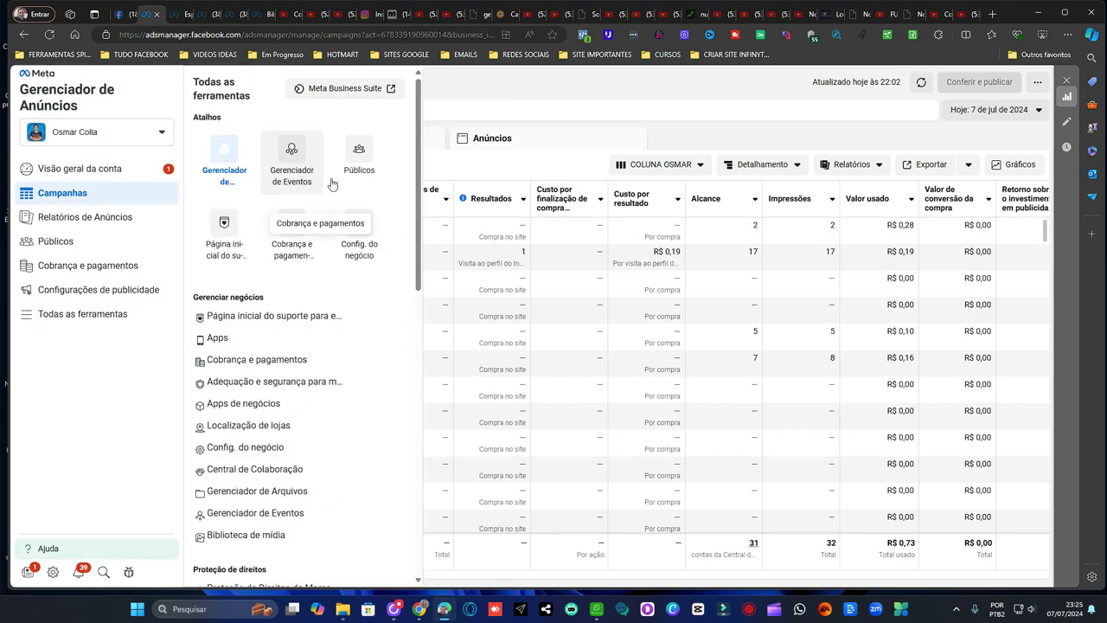
right_click(354, 161)
click(389, 171)
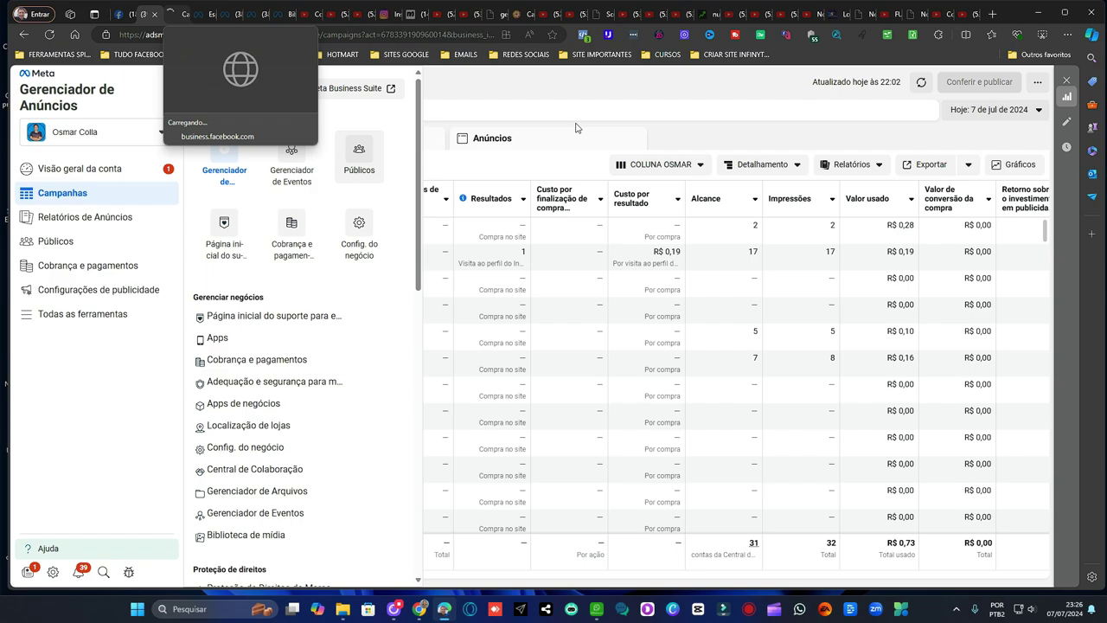
key(ctrl+Tab)
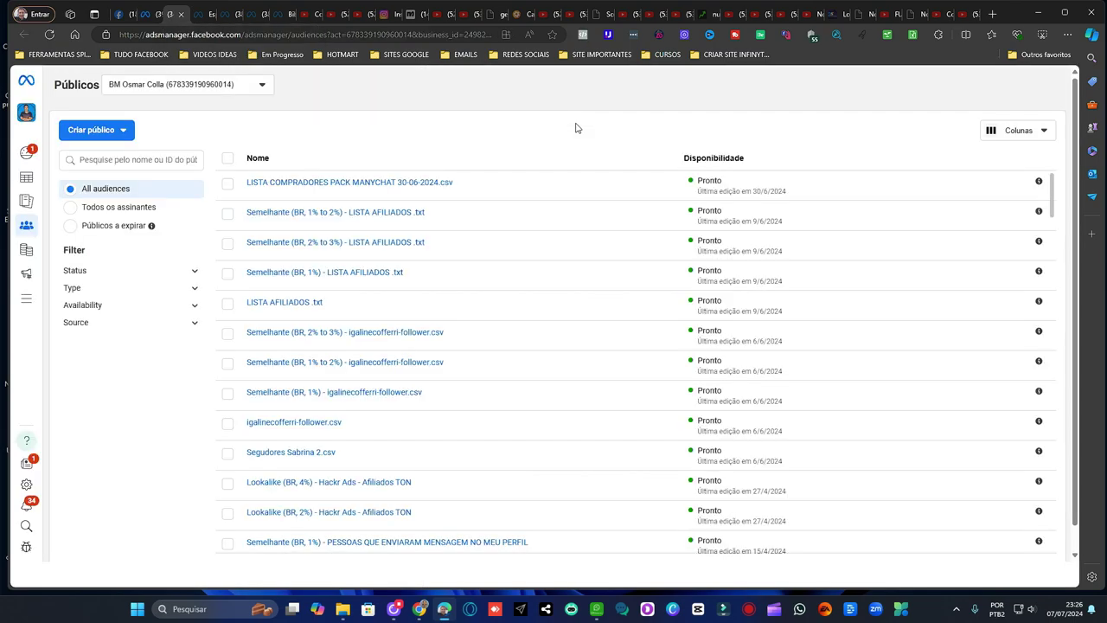
Start a custom audience with Lista de clientes as its source and proceed past the list preparation instructions.
click(106, 131)
click(117, 160)
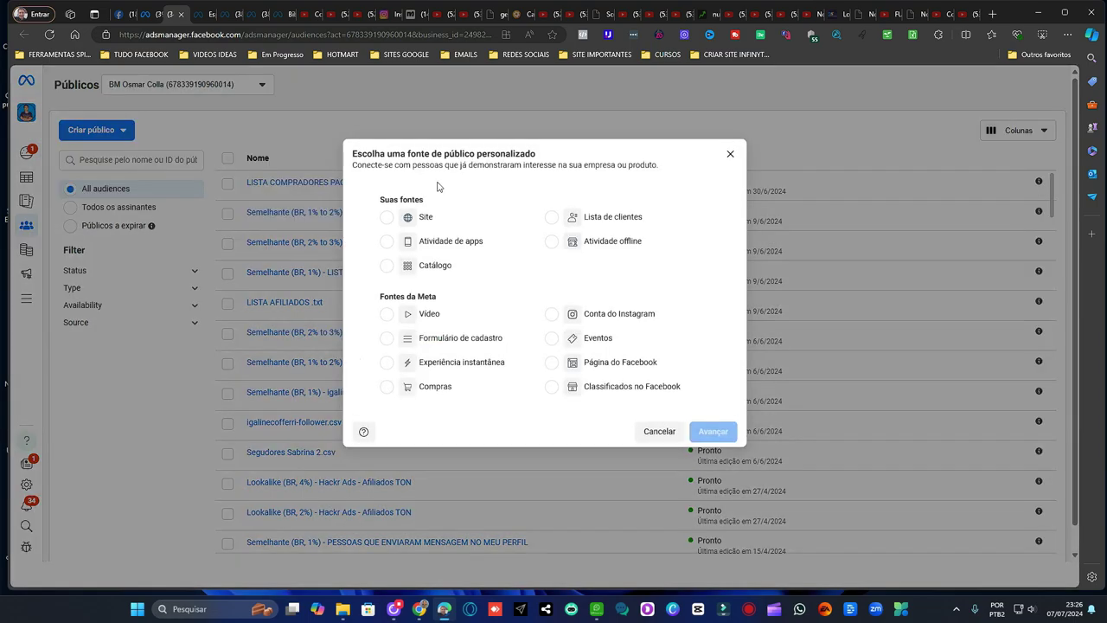
click(551, 217)
click(716, 433)
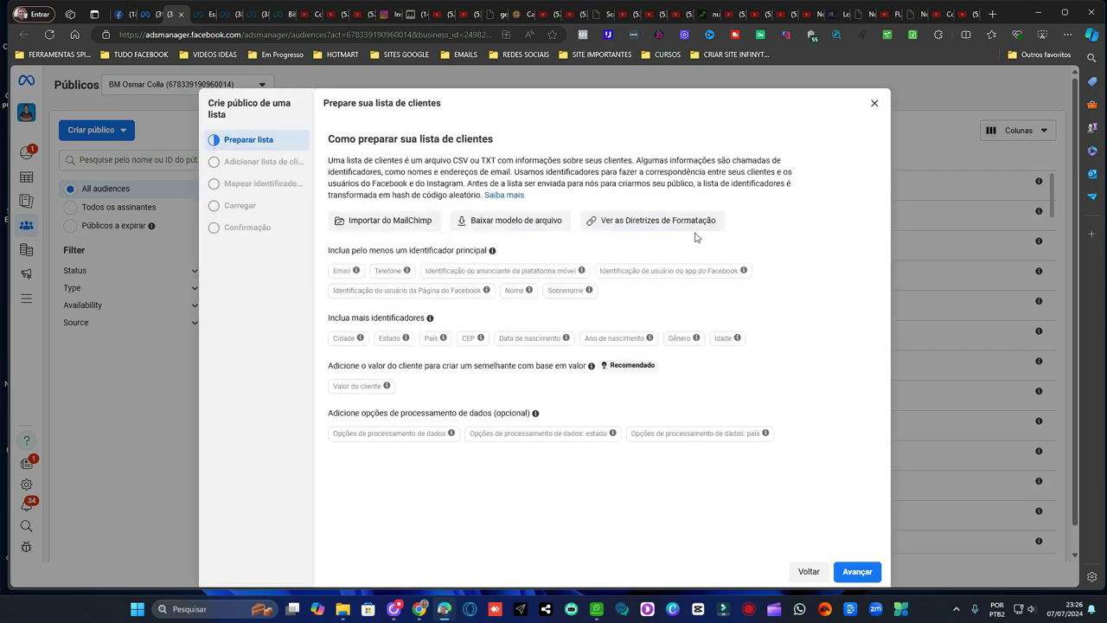
click(857, 571)
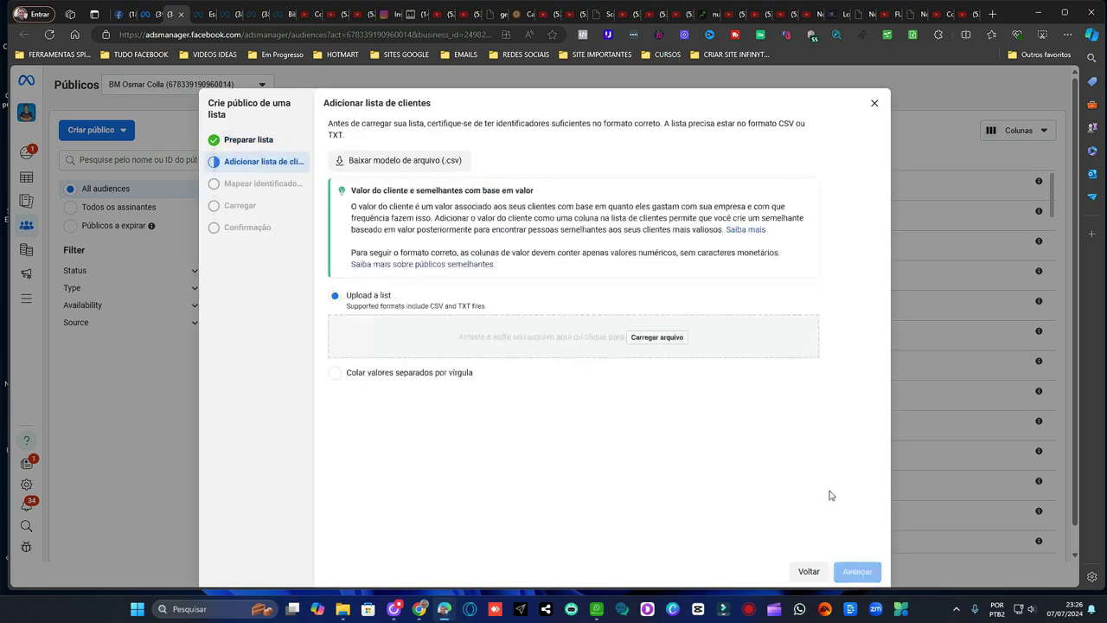
Upload LISTA DE DENTISTAS EX VIDEO.csv from Downloads as the customer list.
click(655, 337)
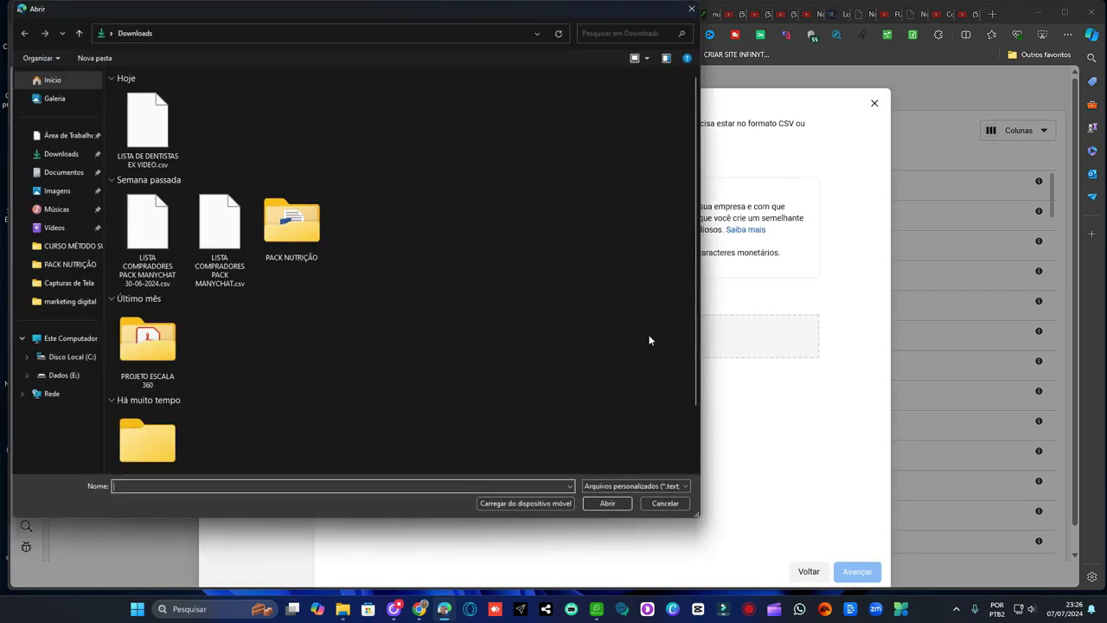
click(154, 161)
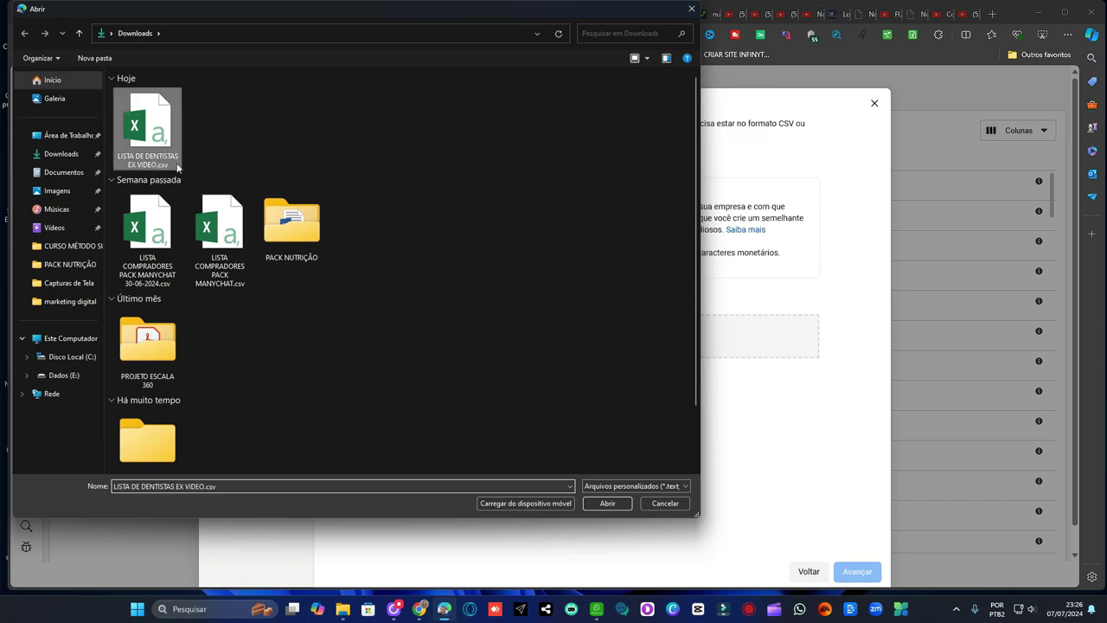
click(607, 502)
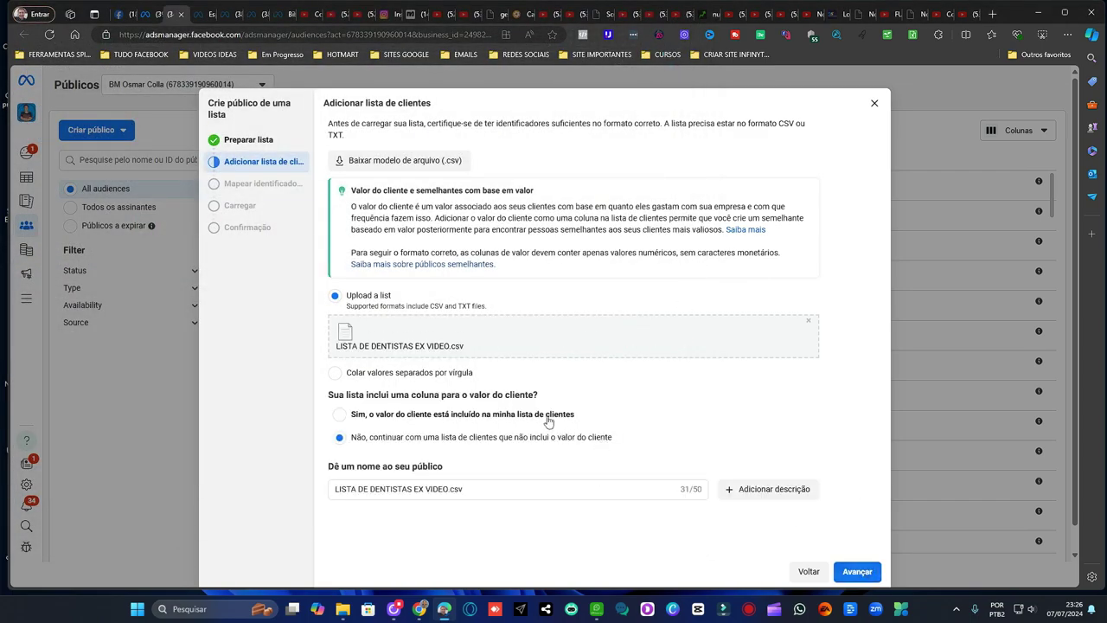
Continue without a customer value column and import the list with only Telefone mapped, leaving the other identifiers unmapped.
click(869, 578)
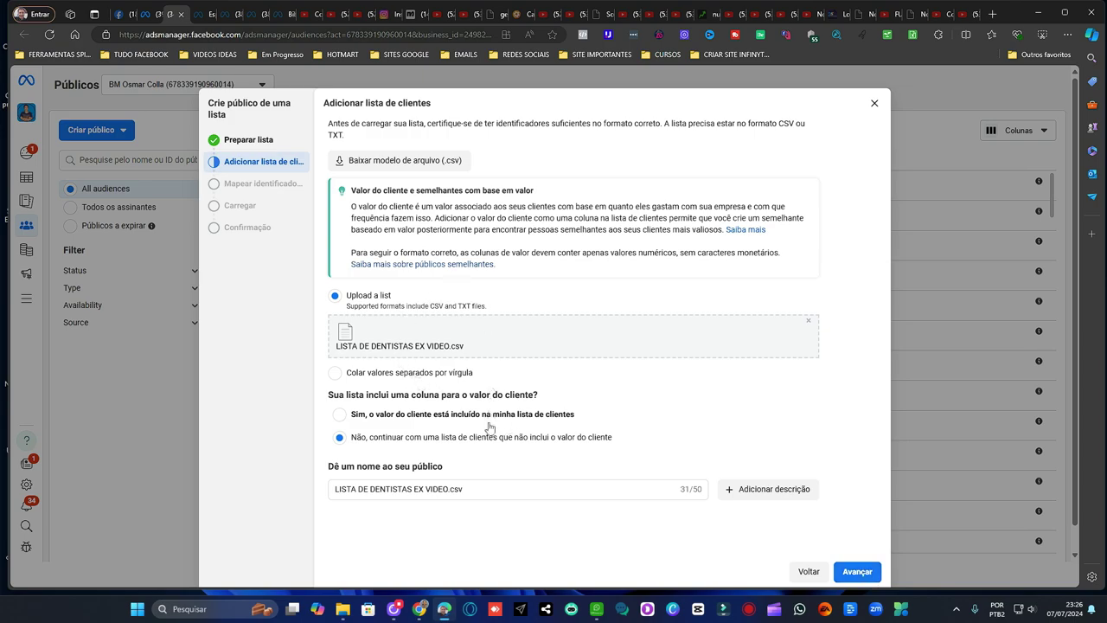
click(857, 572)
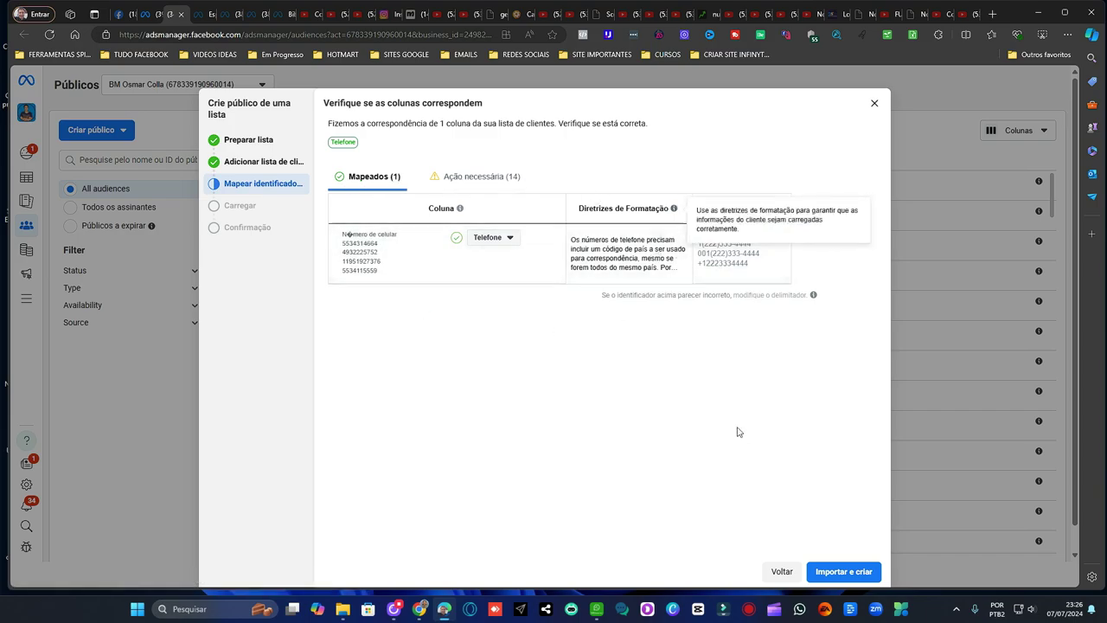
click(846, 573)
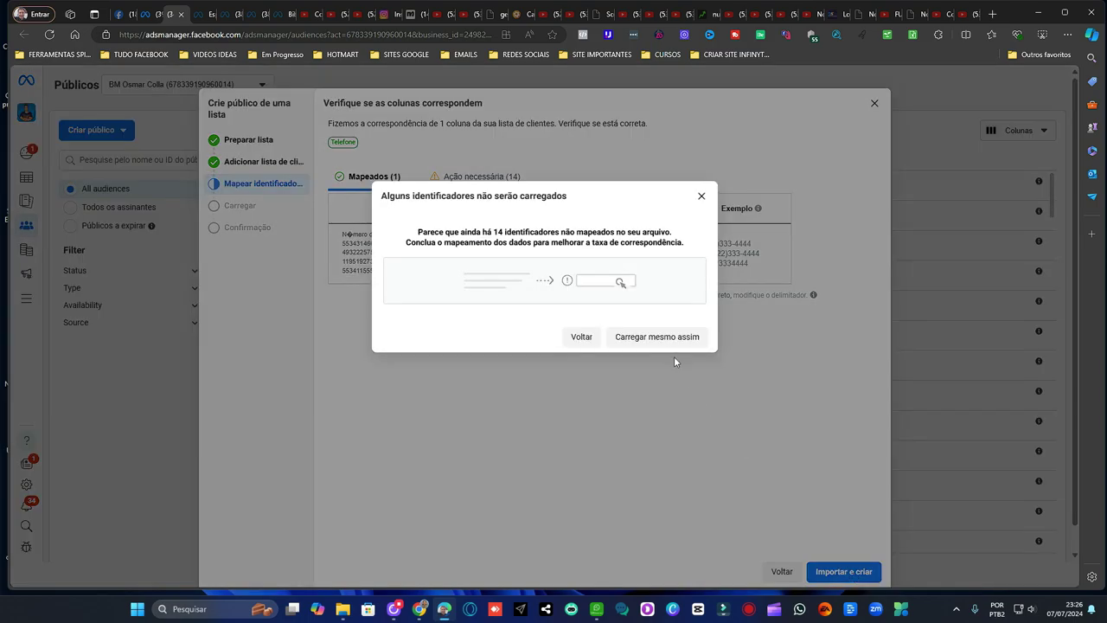
click(672, 338)
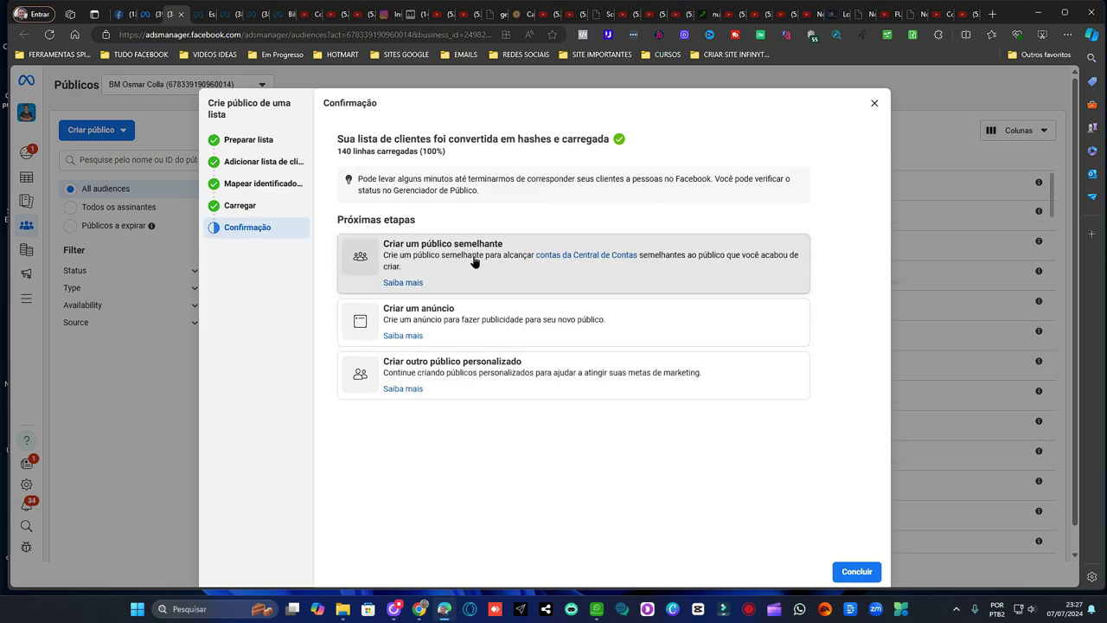
Create 3 lookalike audiences for Brasil covering 0% to 3%, with LISTA DE DENTISTAS EX VIDEO.csv as the source.
click(474, 260)
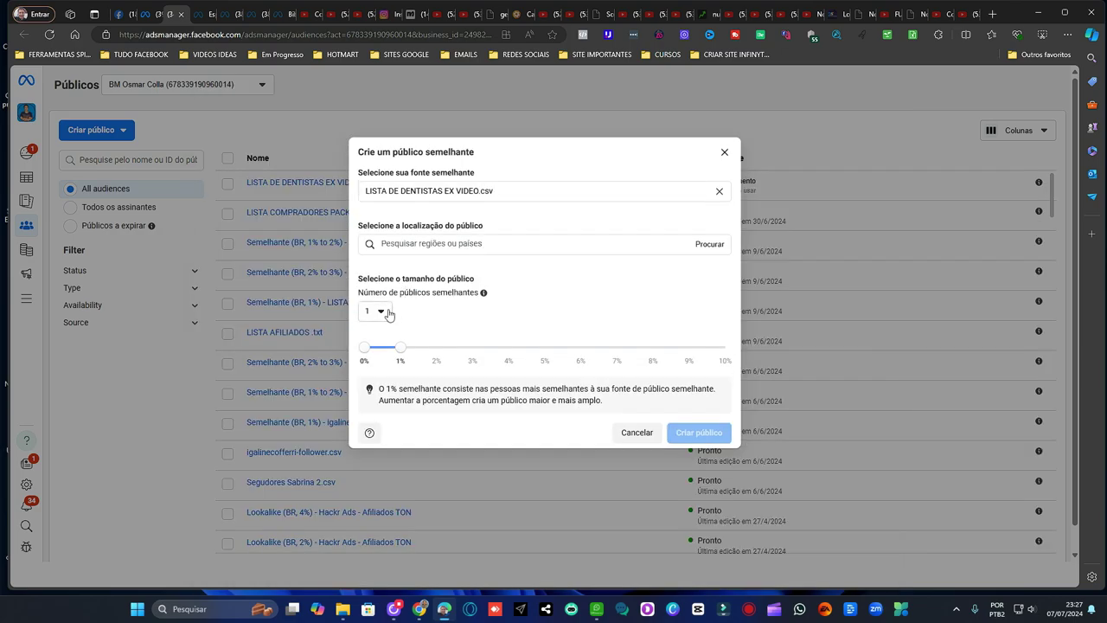
click(386, 313)
click(390, 378)
click(512, 250)
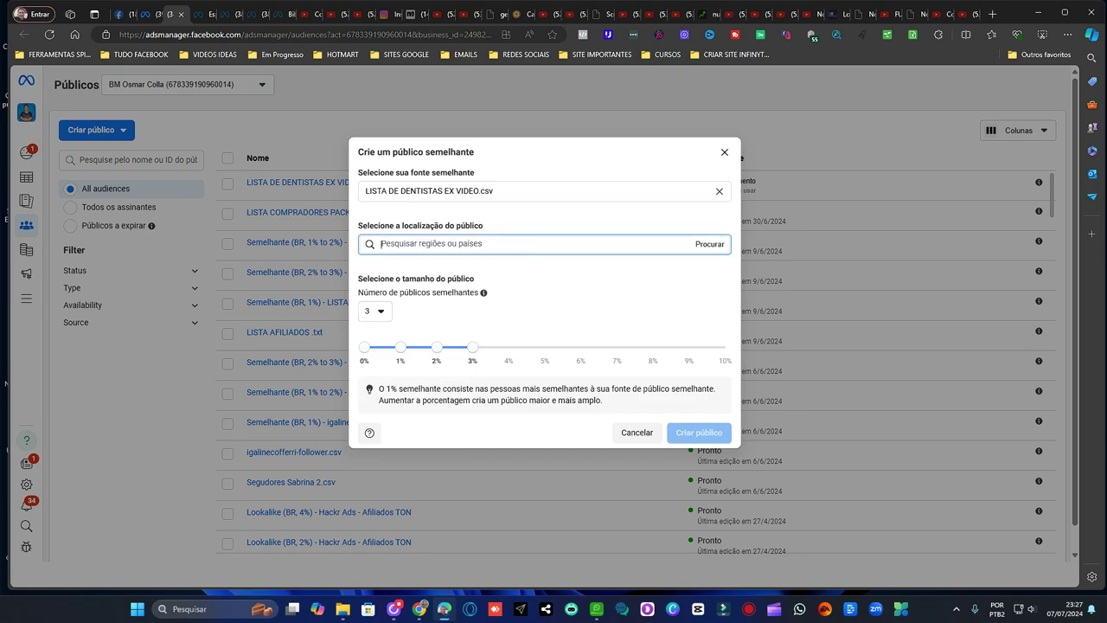
text(Bra)
click(427, 275)
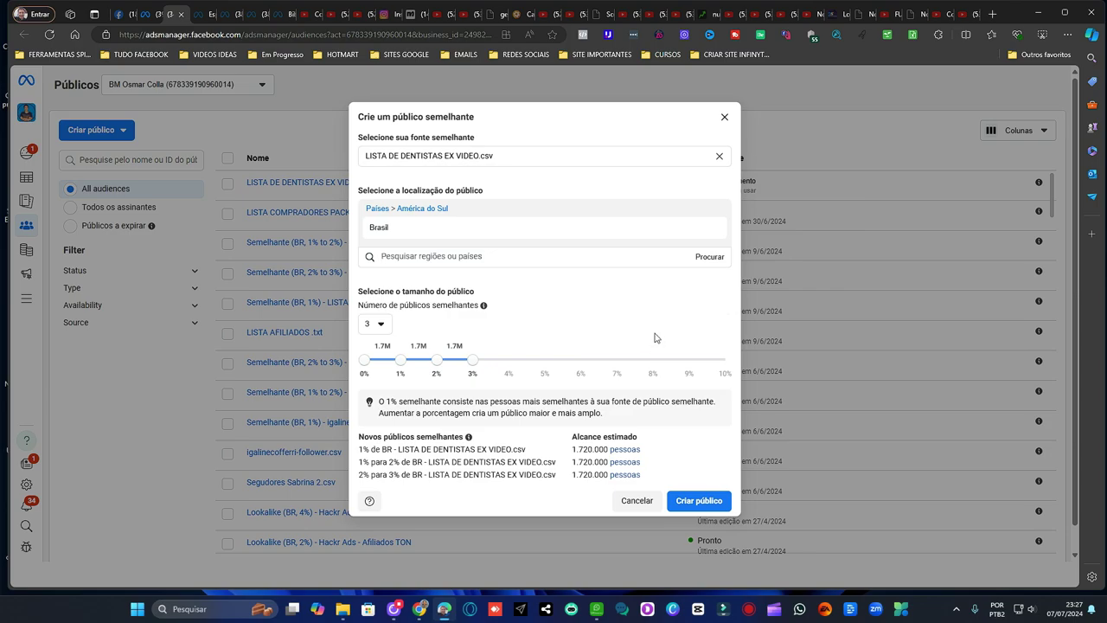
click(700, 501)
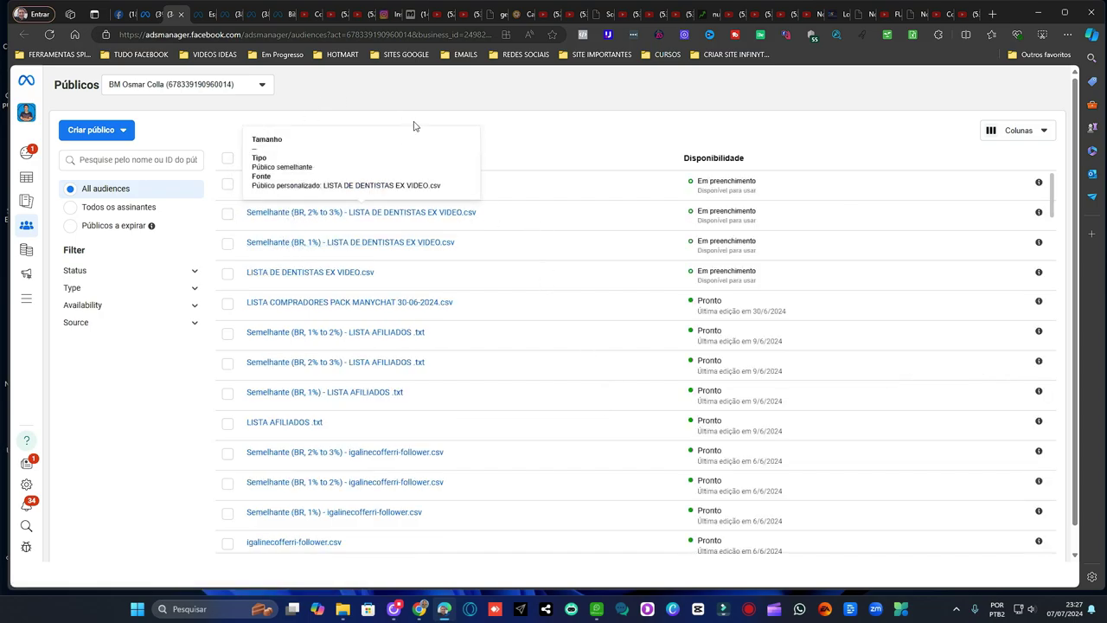
mouse_move(319, 185)
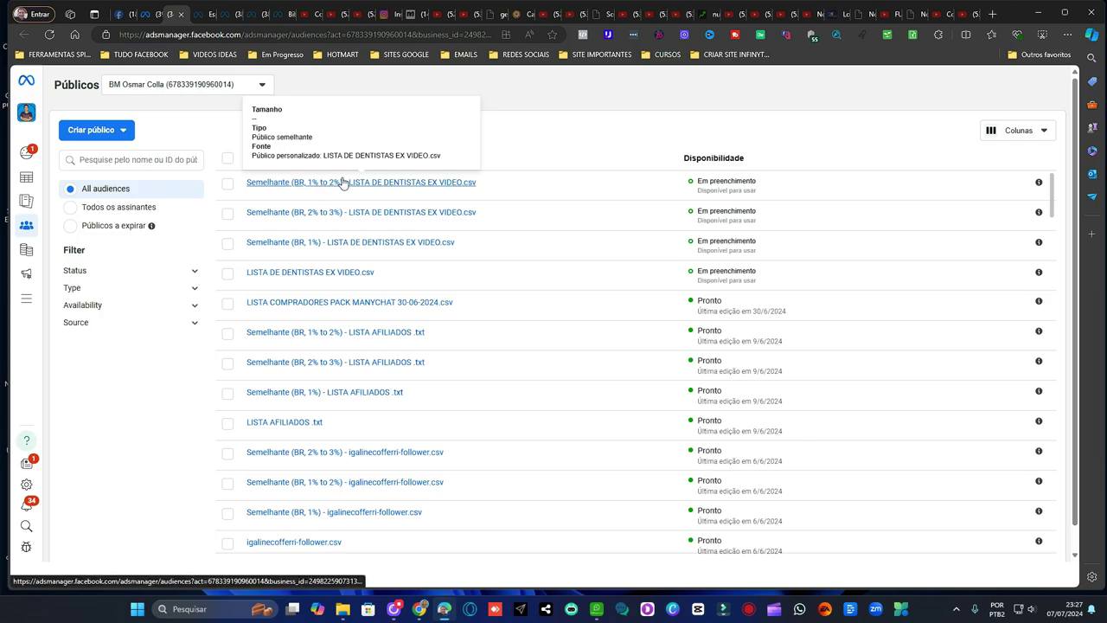